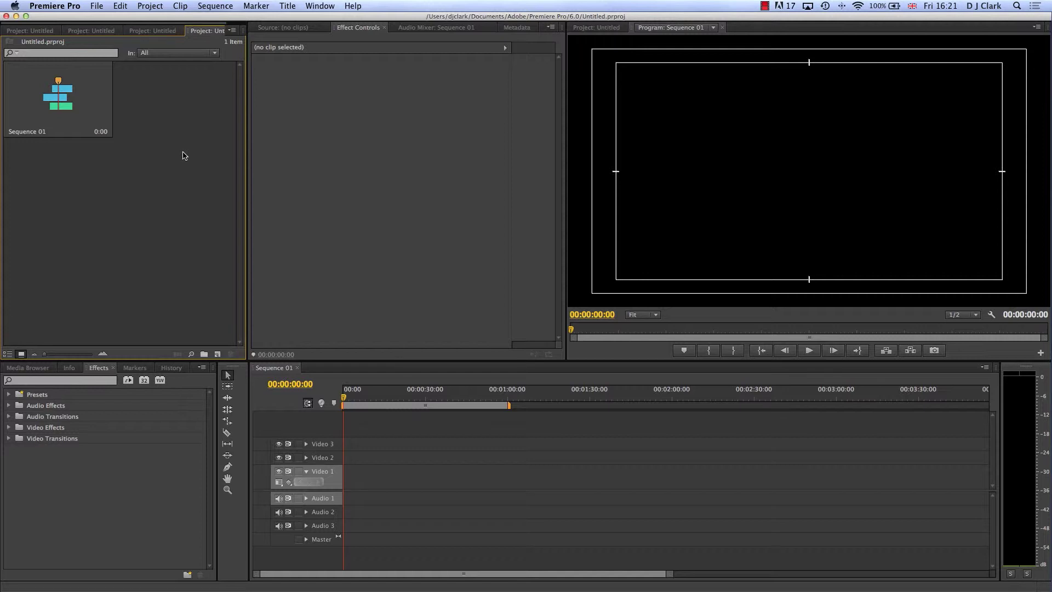
- Import the Pic folder, VO.wav and white.png from the media folder into the project
double_click(167, 167)
click(626, 164)
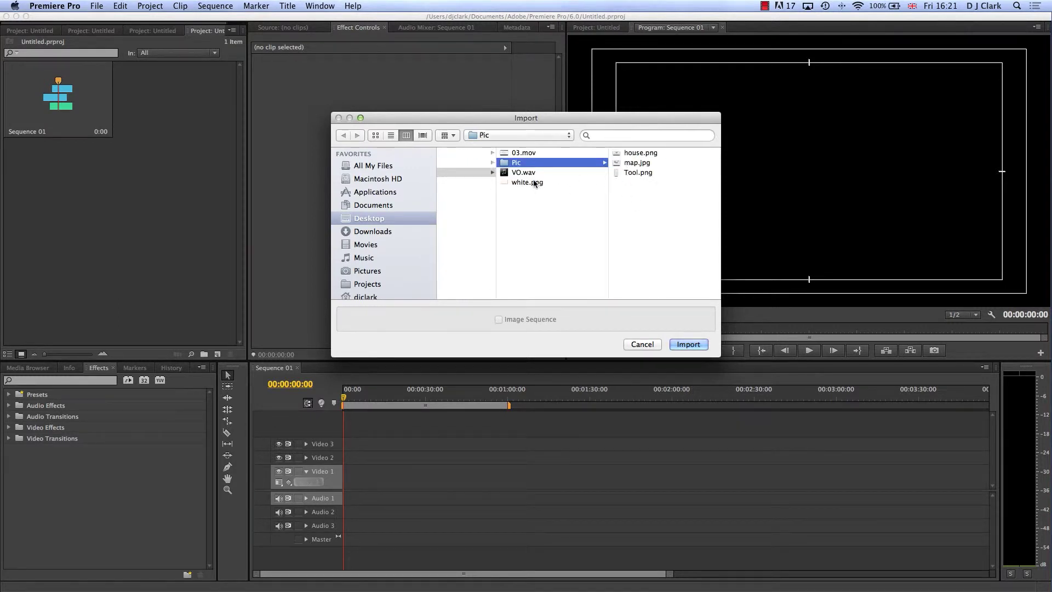
shift+click(525, 174)
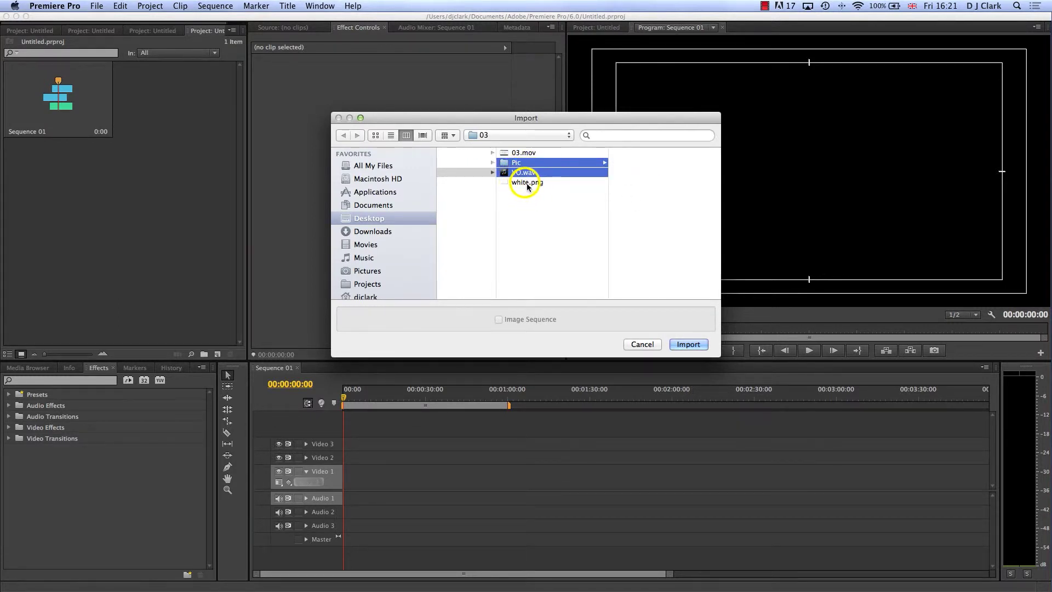
shift+click(524, 183)
click(687, 344)
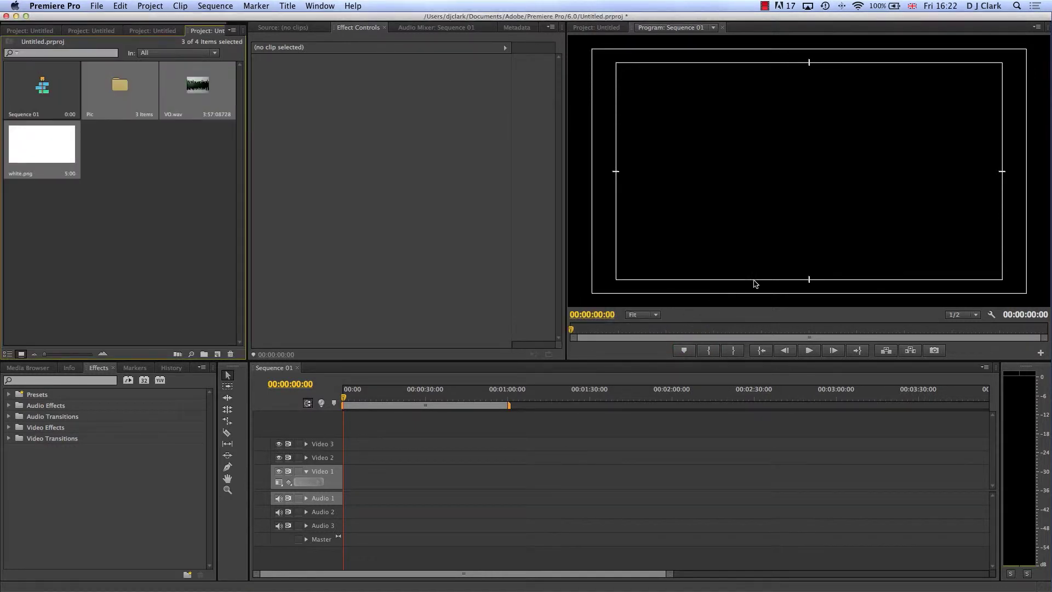
- Place VO.wav on Audio 1 at 00:00, trimmed to about 30 seconds, with white.png on Video 1
click(199, 90)
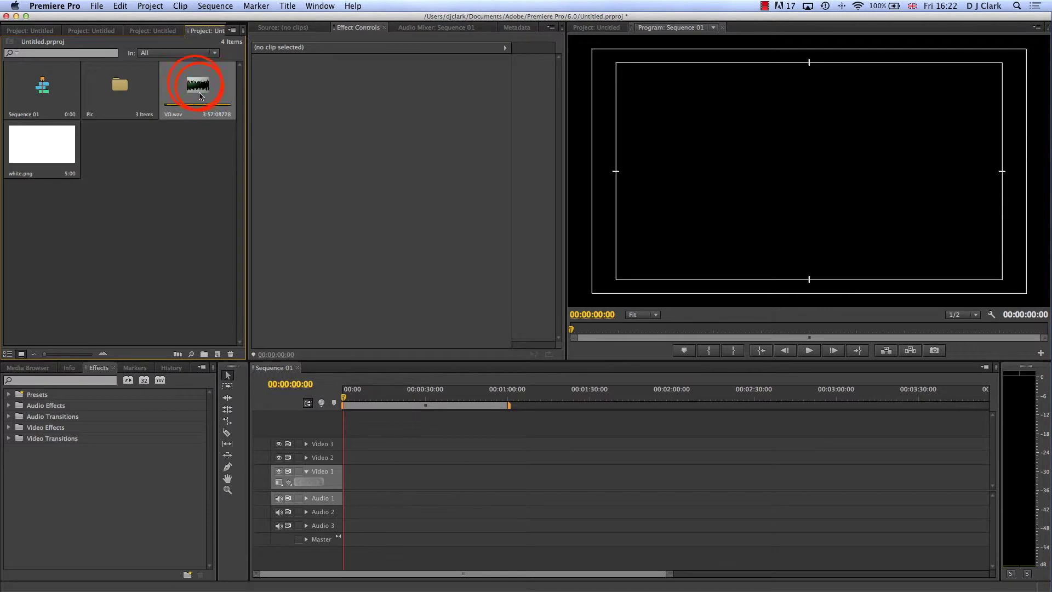
drag(200, 90, 510, 499)
drag(586, 499, 422, 495)
click(822, 497)
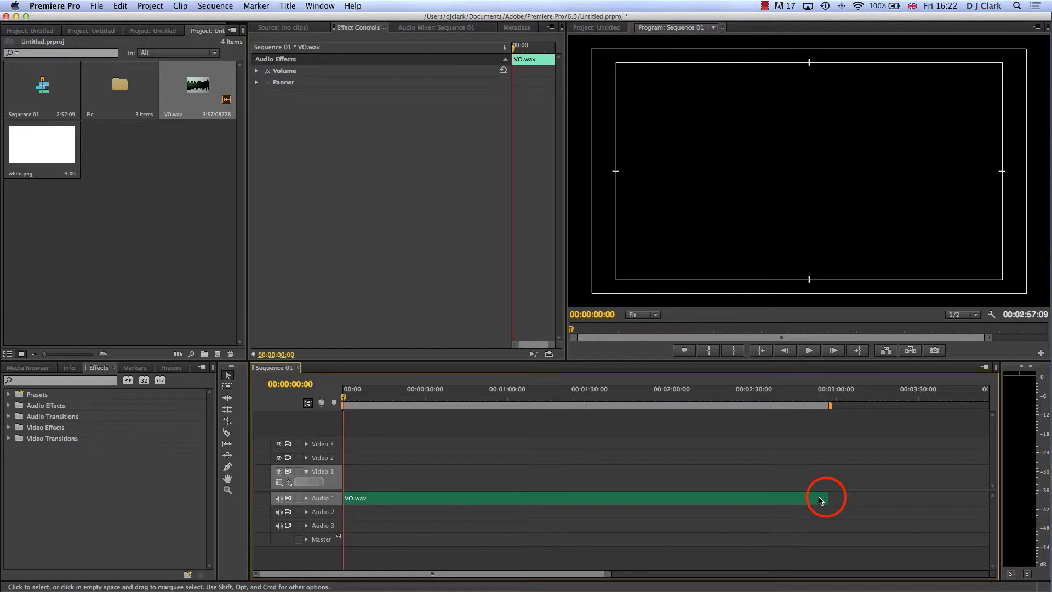
drag(822, 497, 423, 485)
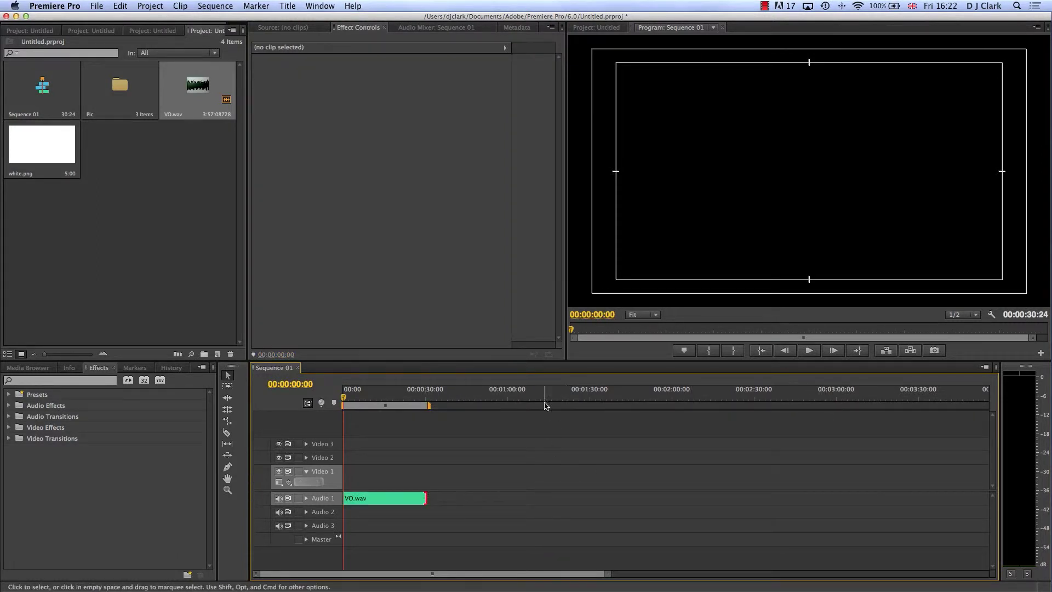
drag(41, 146, 421, 482)
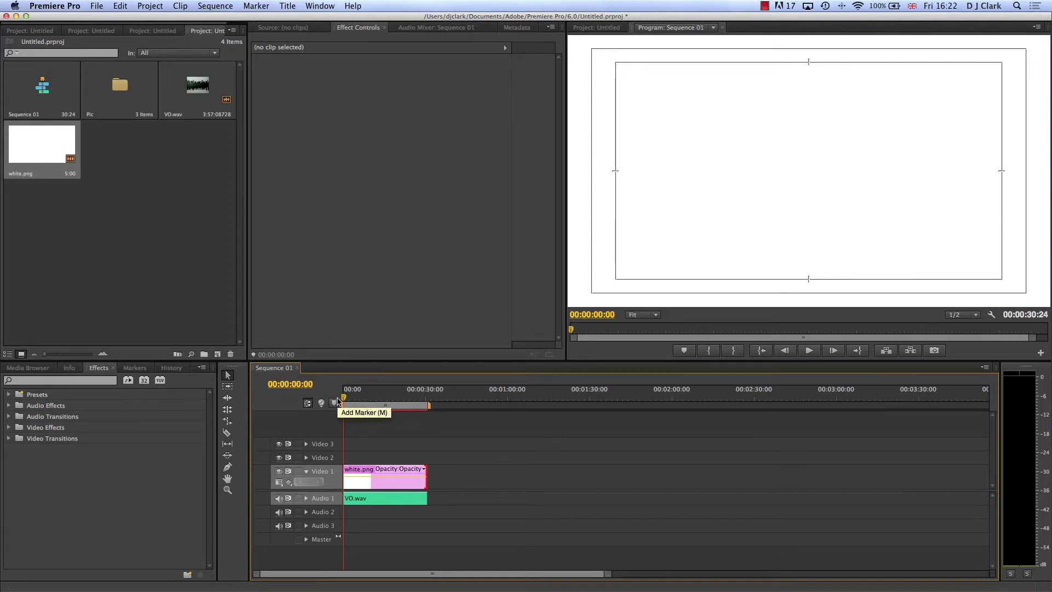
- Stack map.jpg on Video 2 and house.png on Video 3 from the sequence start
double_click(120, 86)
click(120, 92)
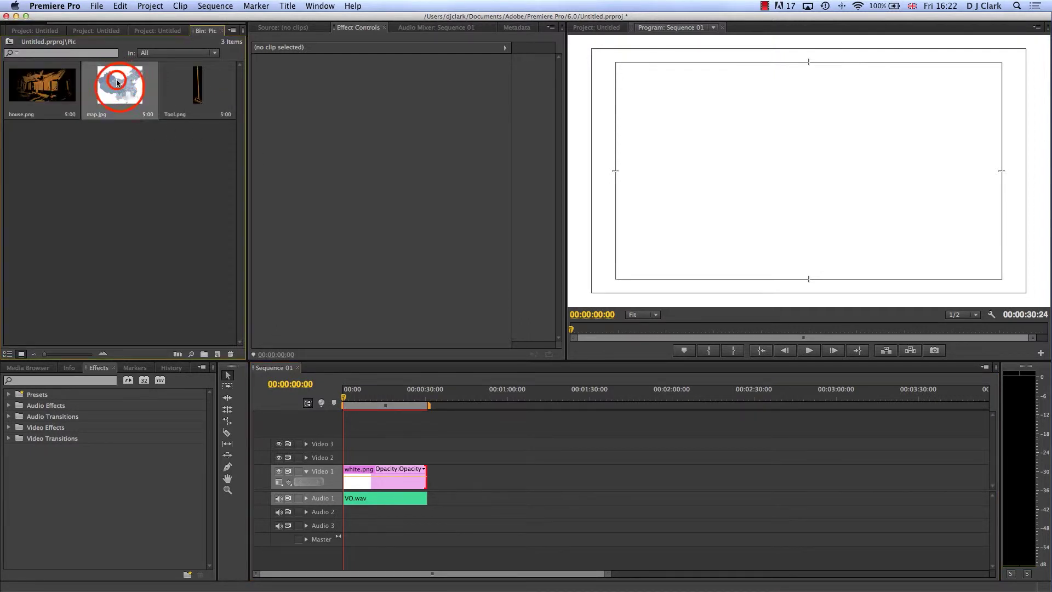
drag(122, 92, 427, 458)
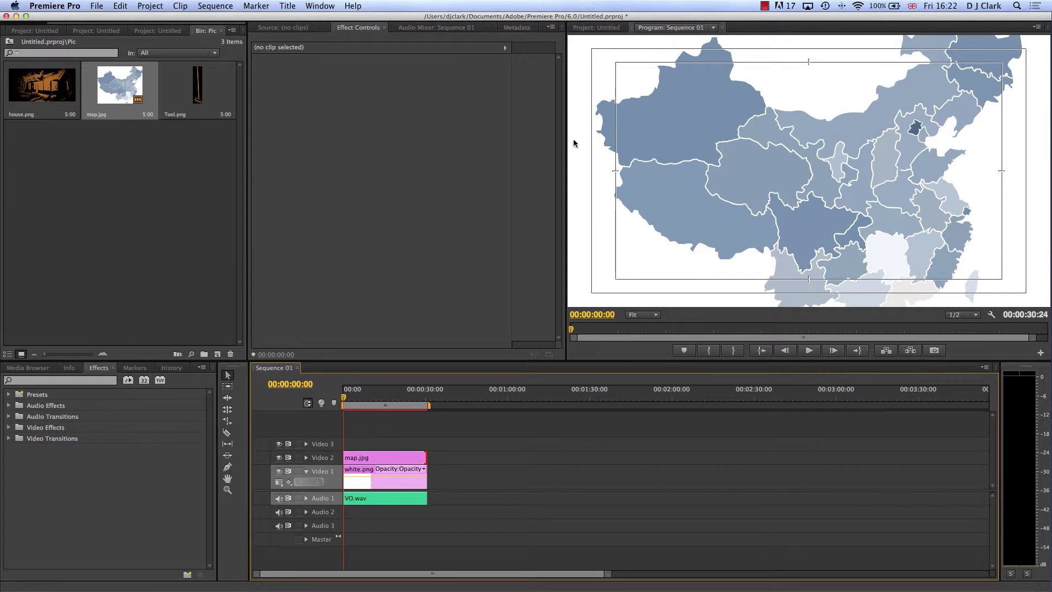
click(50, 90)
drag(49, 90, 423, 447)
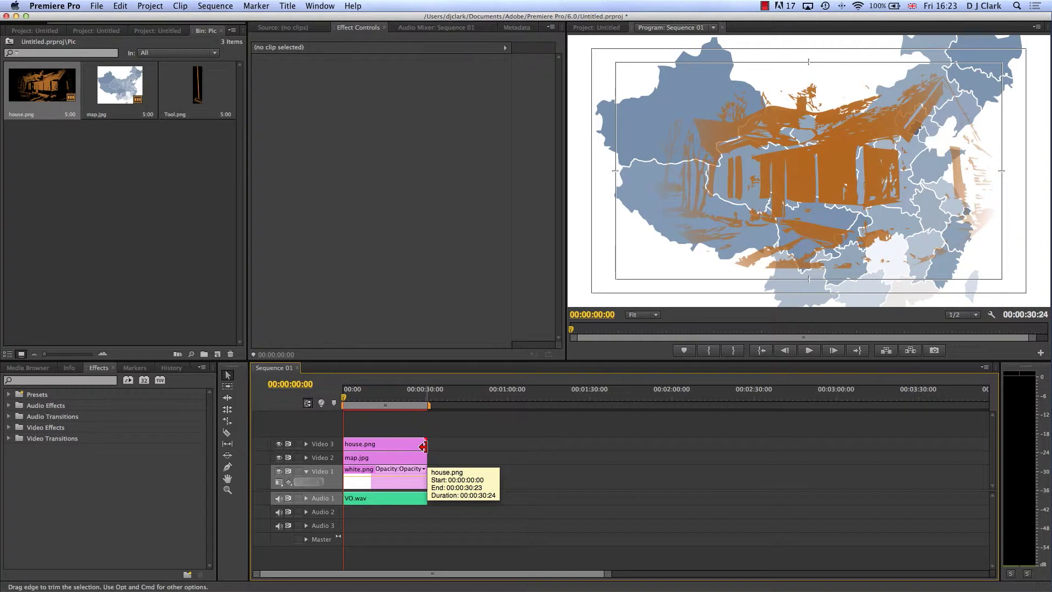
key(=)
key(=)
key(=)
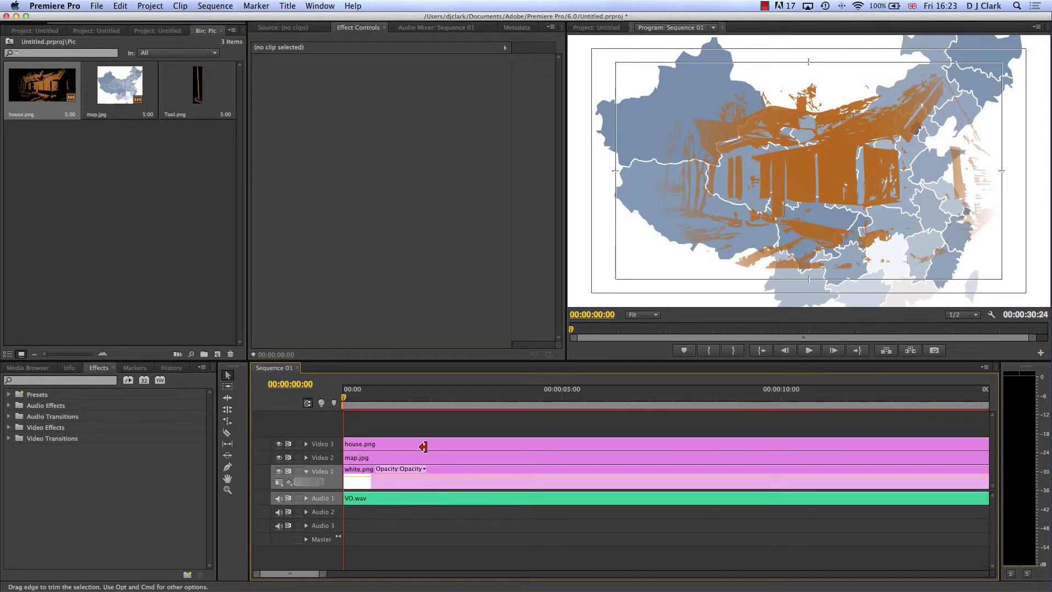
key(=)
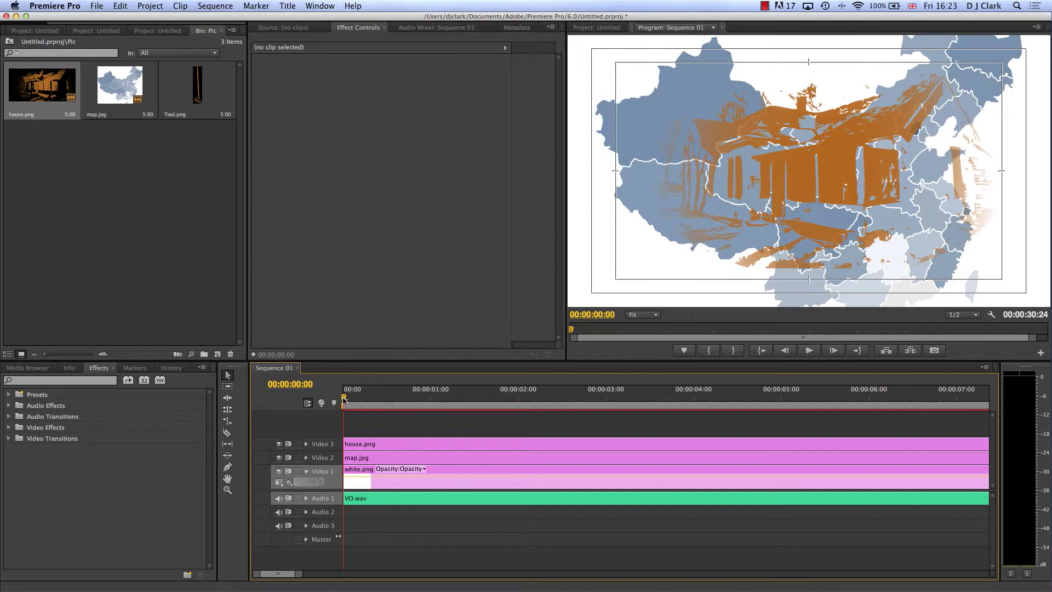
mouse_move(343, 400)
mouse_down()
mouse_move(524, 404)
mouse_move(341, 404)
mouse_up()
- Select the house.png clip and its image in the Program monitor
click(435, 444)
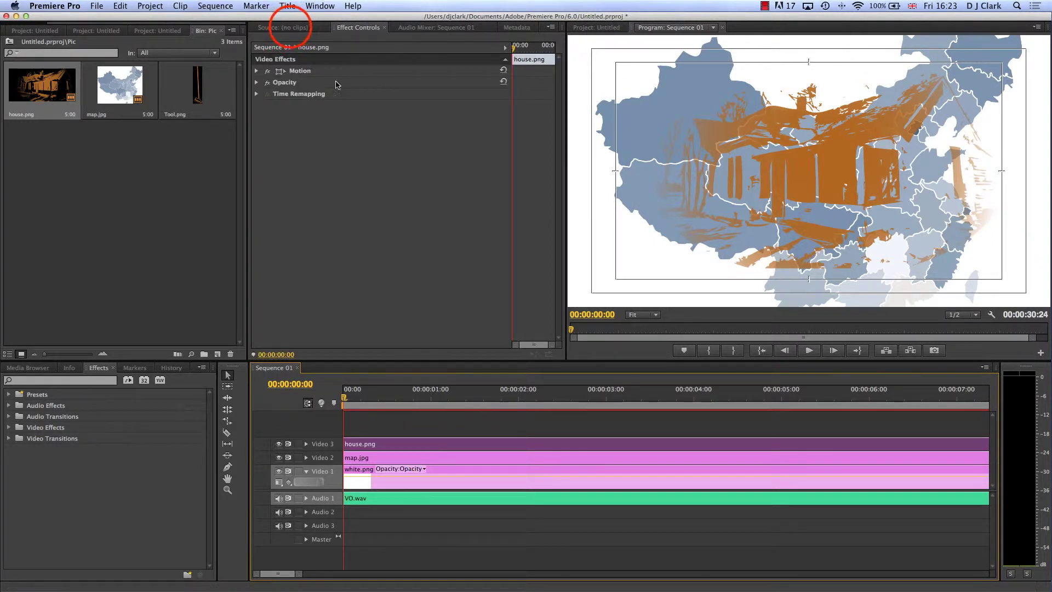
click(289, 27)
click(354, 29)
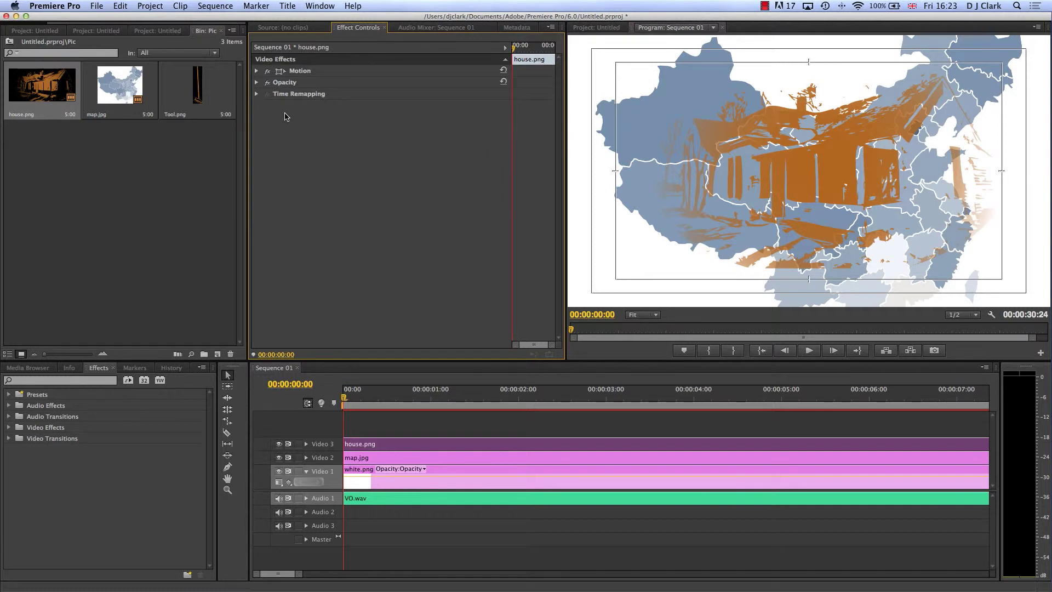
click(455, 446)
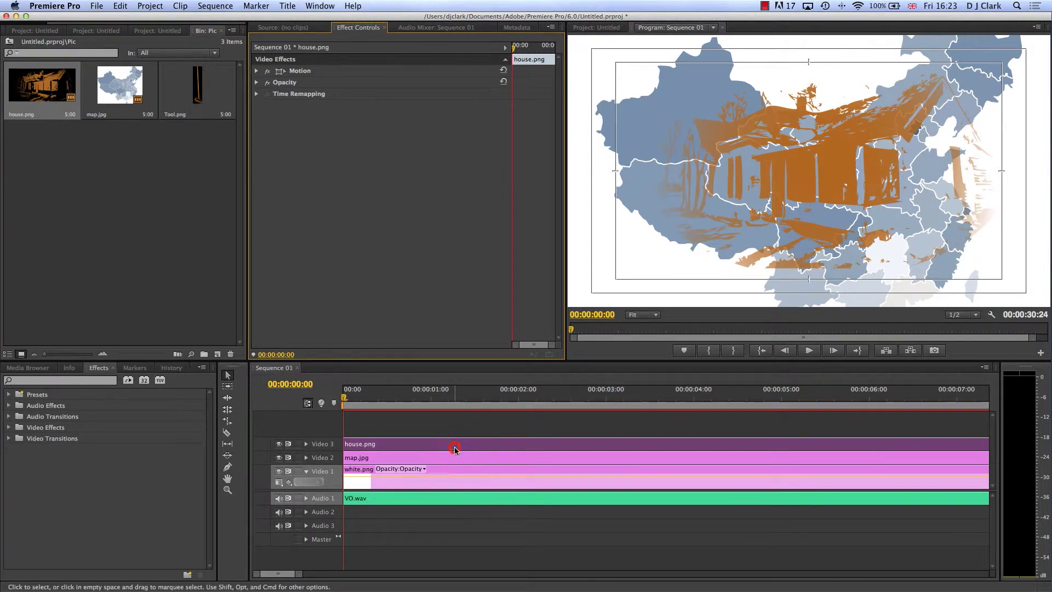
click(799, 207)
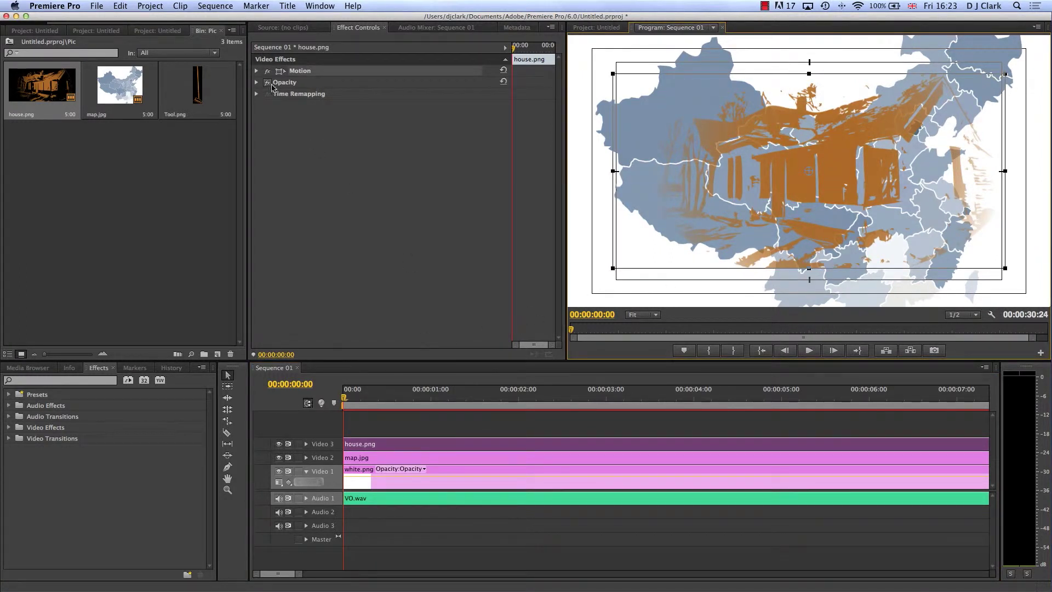
- Key house.png's Scale at 3.1, then nudge it down-left at 2 seconds
click(257, 70)
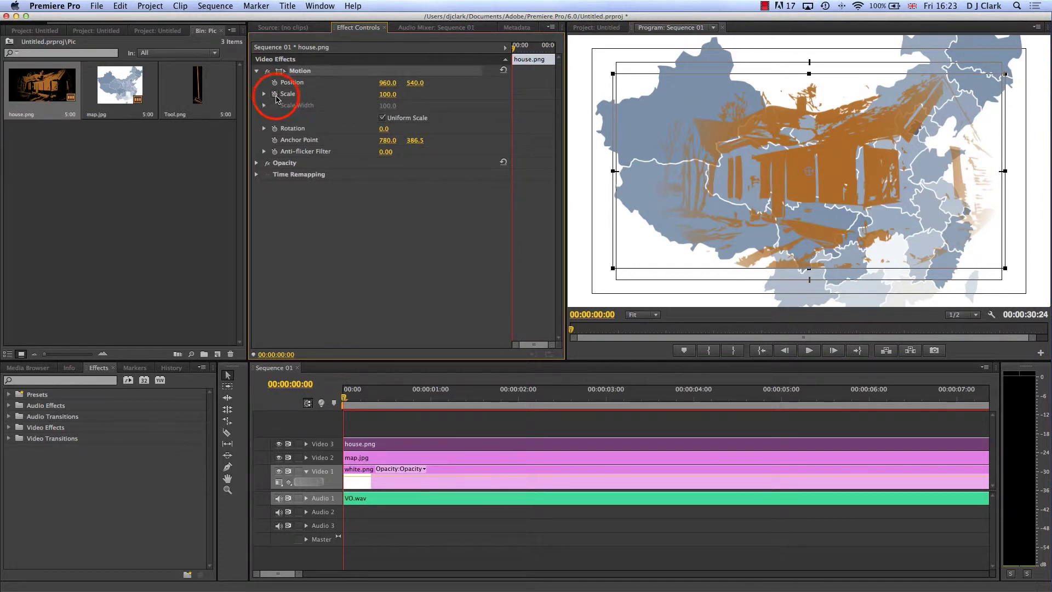
click(275, 95)
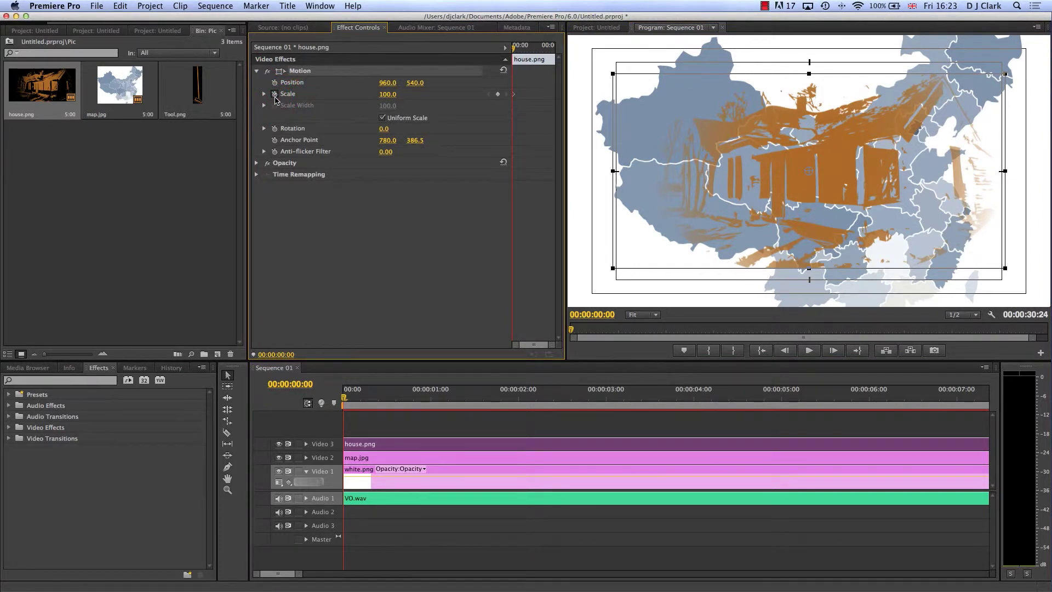
drag(1008, 73, 821, 168)
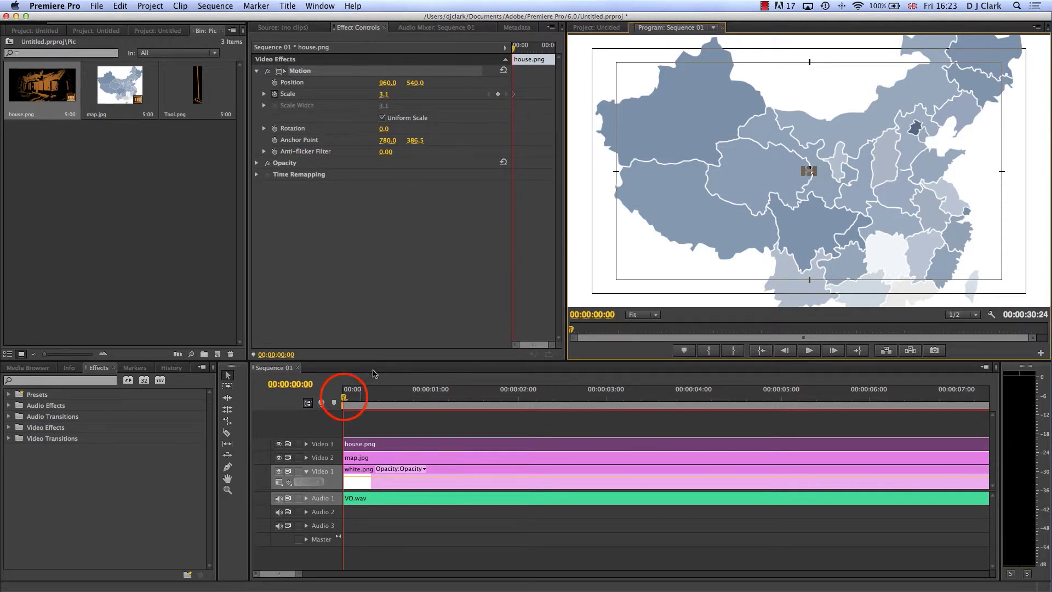
drag(343, 398, 519, 410)
drag(807, 172, 765, 195)
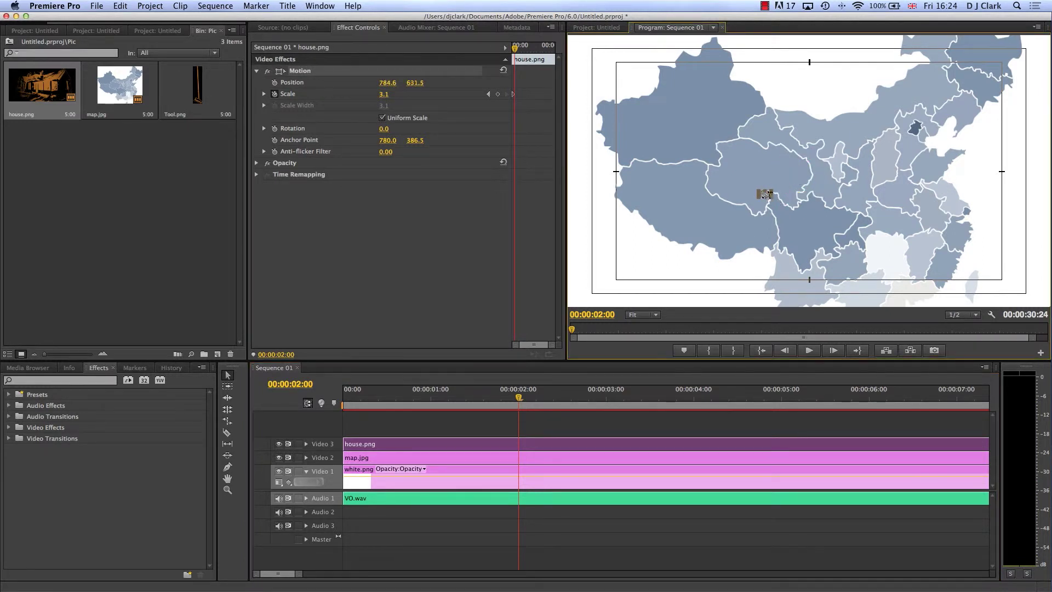
- Undo the position nudge and scale house.png up to 73.5 at two seconds
key(cmd+z)
click(803, 175)
drag(803, 174, 771, 192)
key(super+z)
click(802, 174)
drag(803, 174, 665, 205)
- Add a Scale keyframe at six seconds to hold the house at 73.5
click(518, 399)
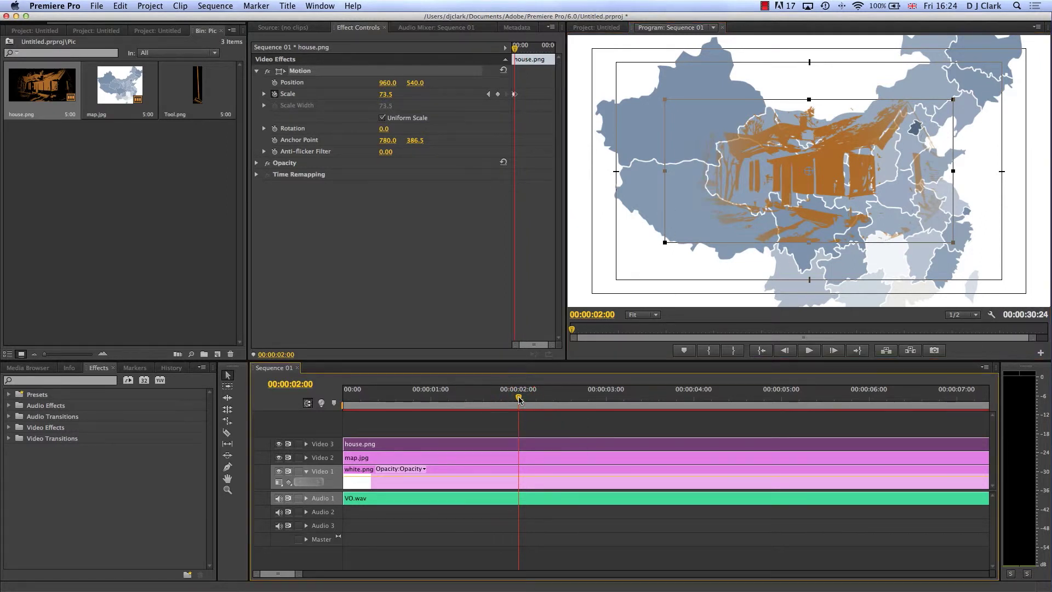
drag(518, 398, 868, 405)
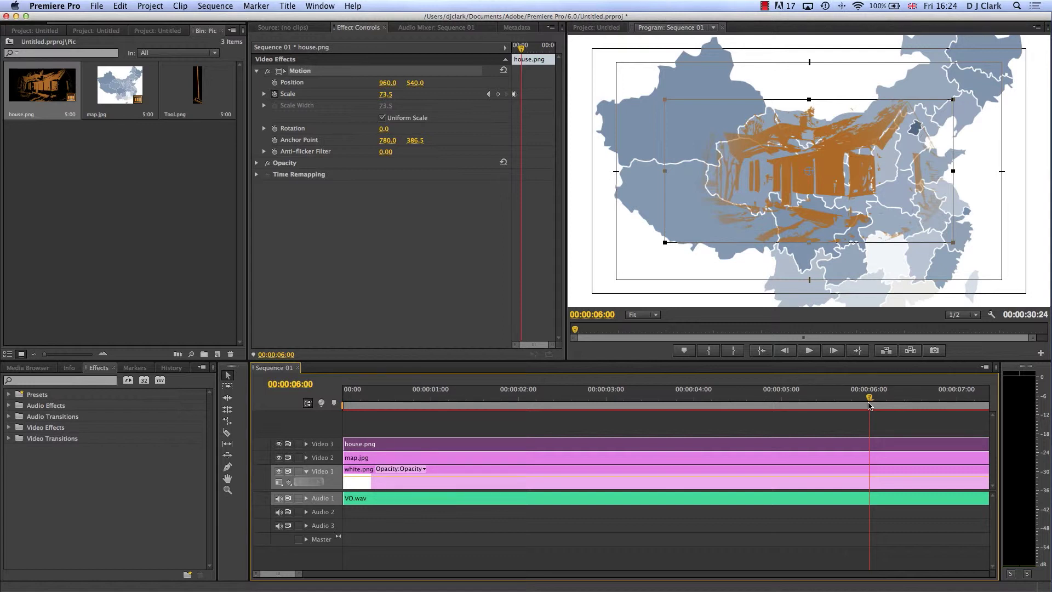
click(498, 94)
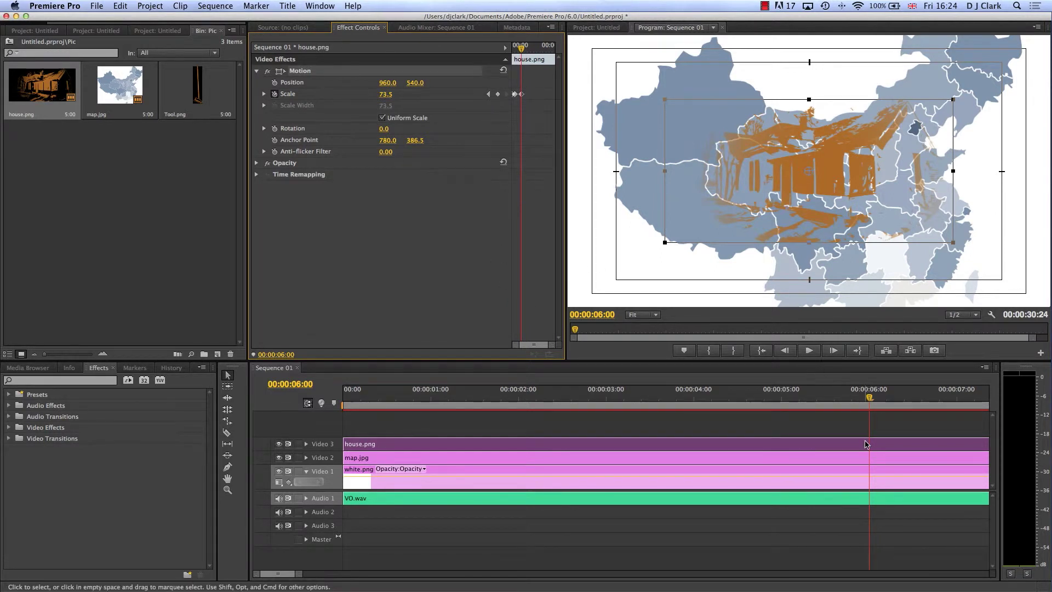
scroll(866, 444, right, 5)
scroll(771, 423, right, 3)
- Shrink house.png to 35.8 Scale at eight seconds
click(635, 401)
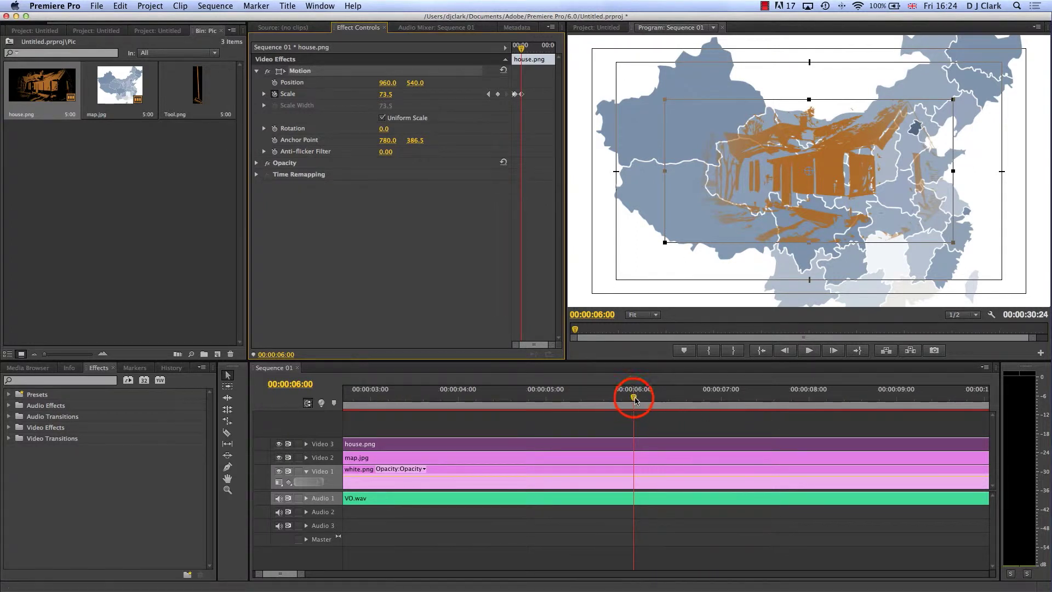
drag(636, 401, 811, 406)
click(664, 241)
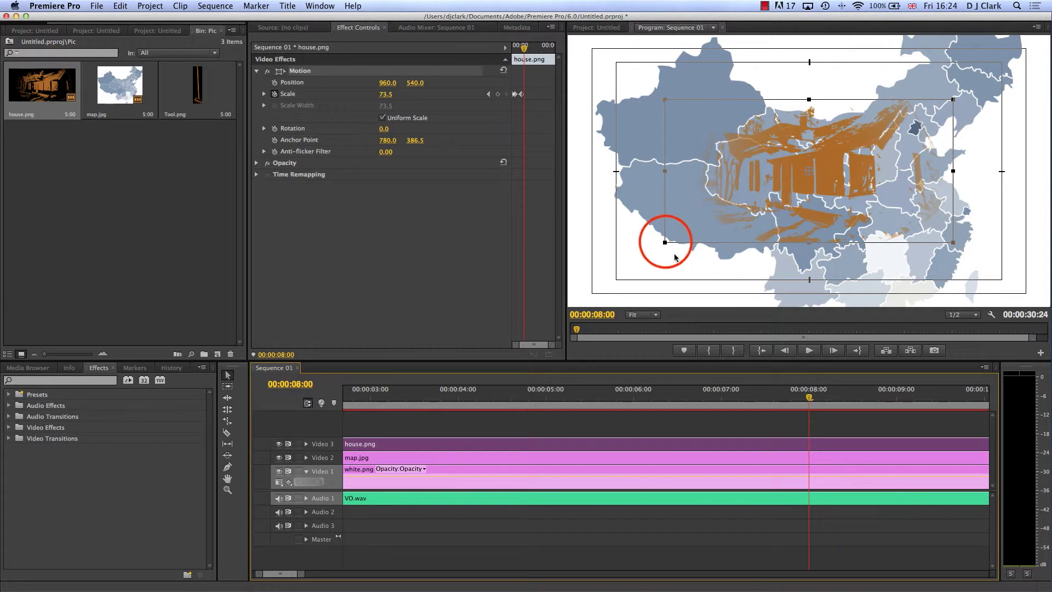
drag(664, 241, 754, 204)
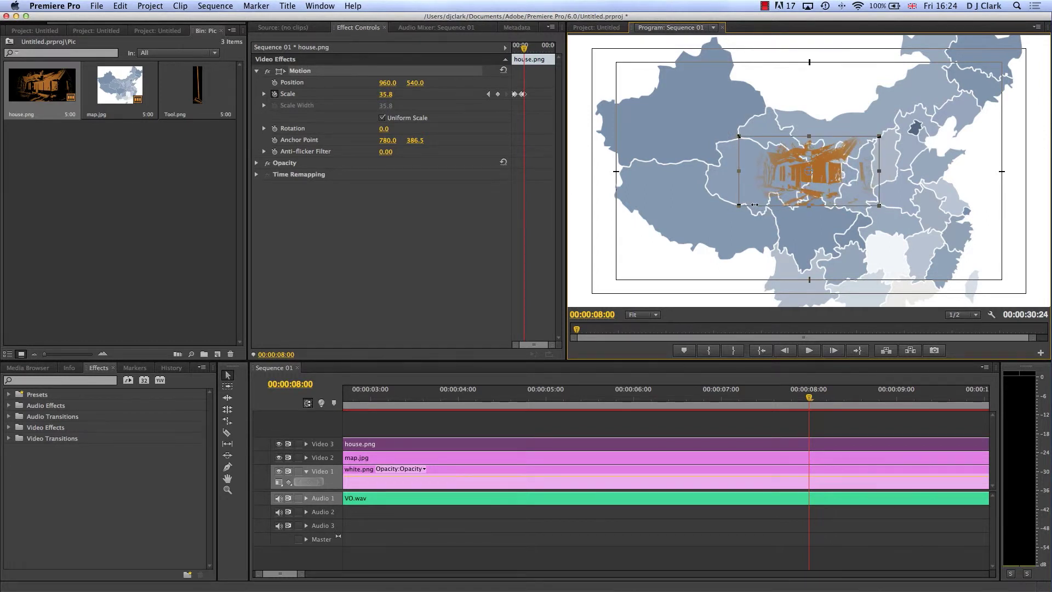
drag(809, 398, 633, 408)
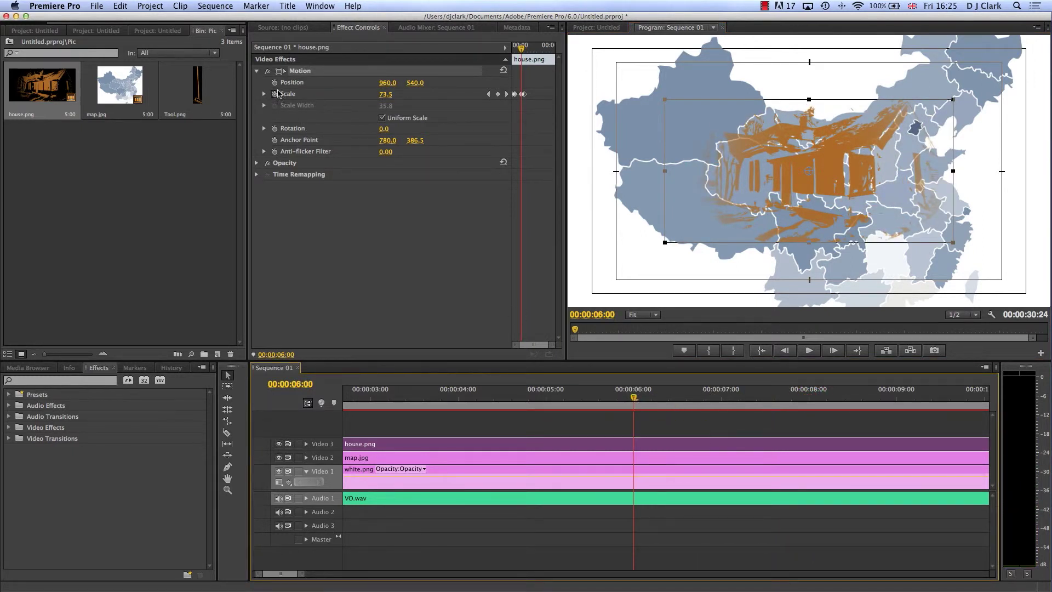
- Enable Position keyframing and slide the house image left at eight seconds
click(275, 82)
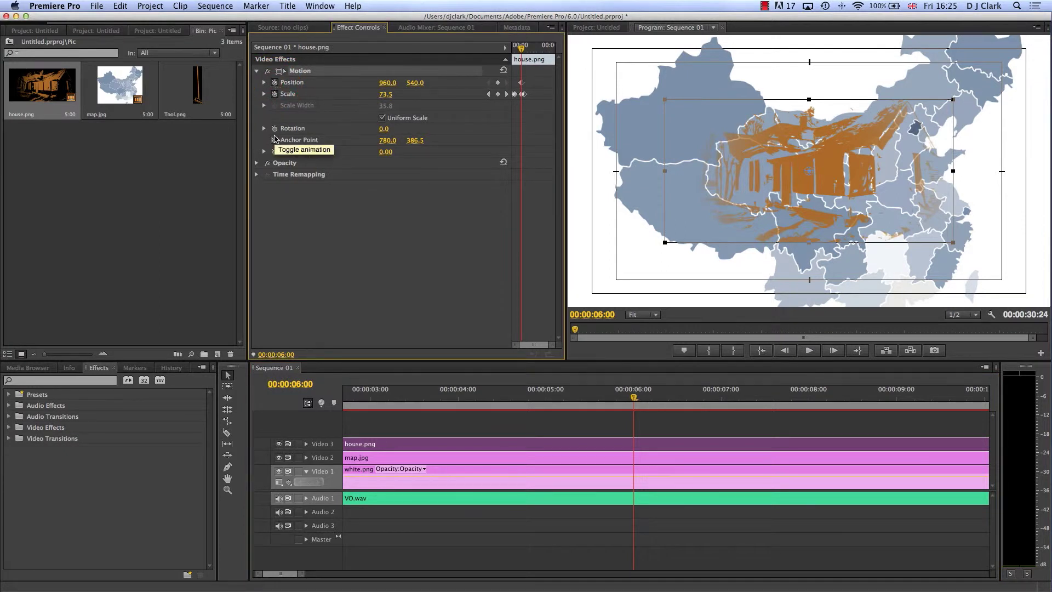
drag(630, 395, 812, 406)
click(804, 182)
drag(804, 184, 642, 189)
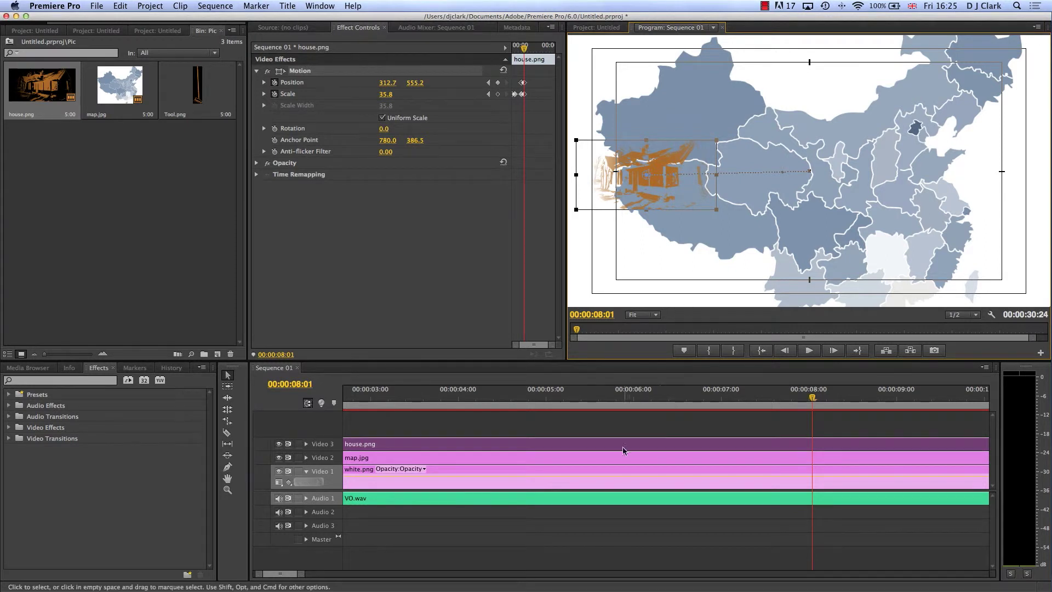
- Return the playhead to 00:00:00:00 to check the house starts tiny
scroll(657, 424, up, 5)
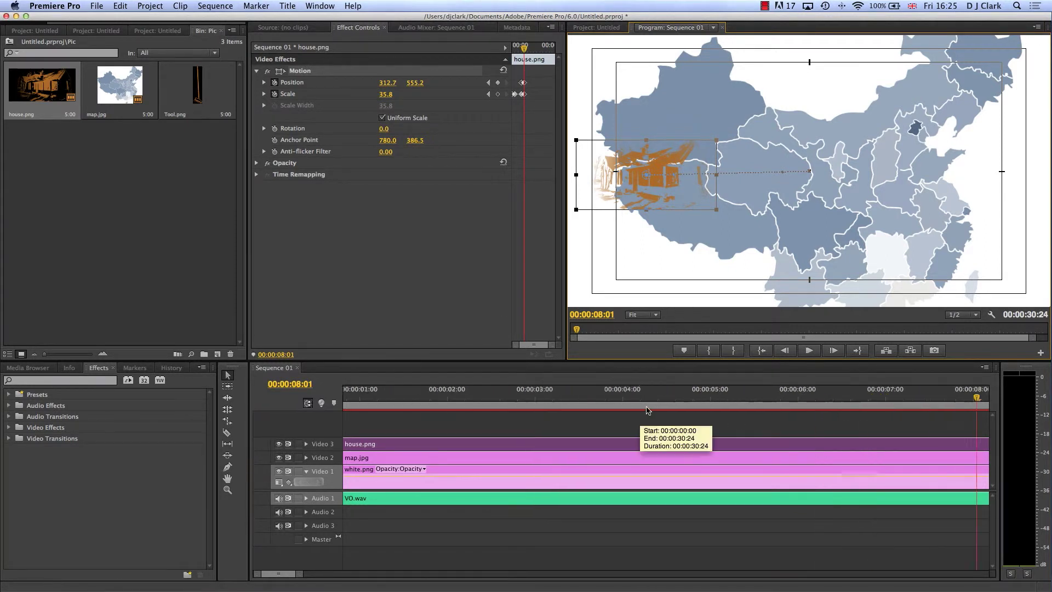
click(350, 398)
drag(351, 398, 249, 395)
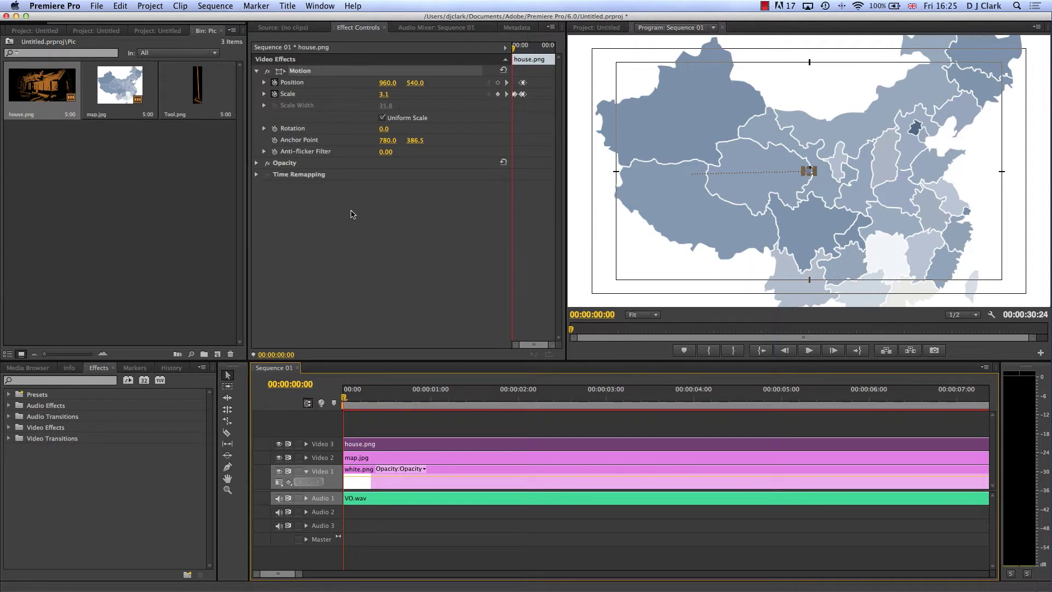
- Create a new title via File > New > Title with default settings
click(97, 6)
mouse_move(102, 21)
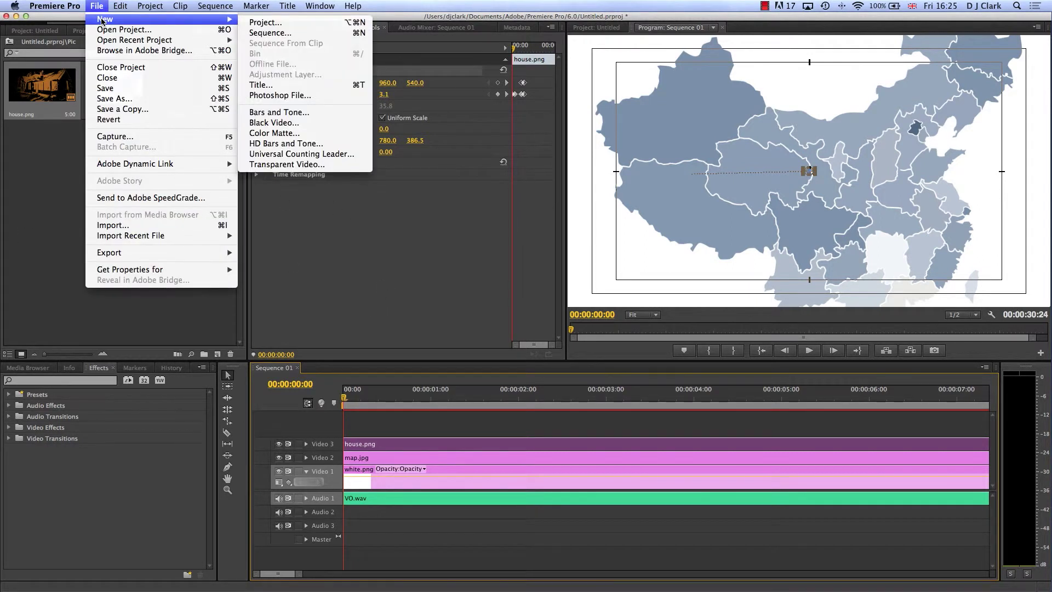
click(263, 84)
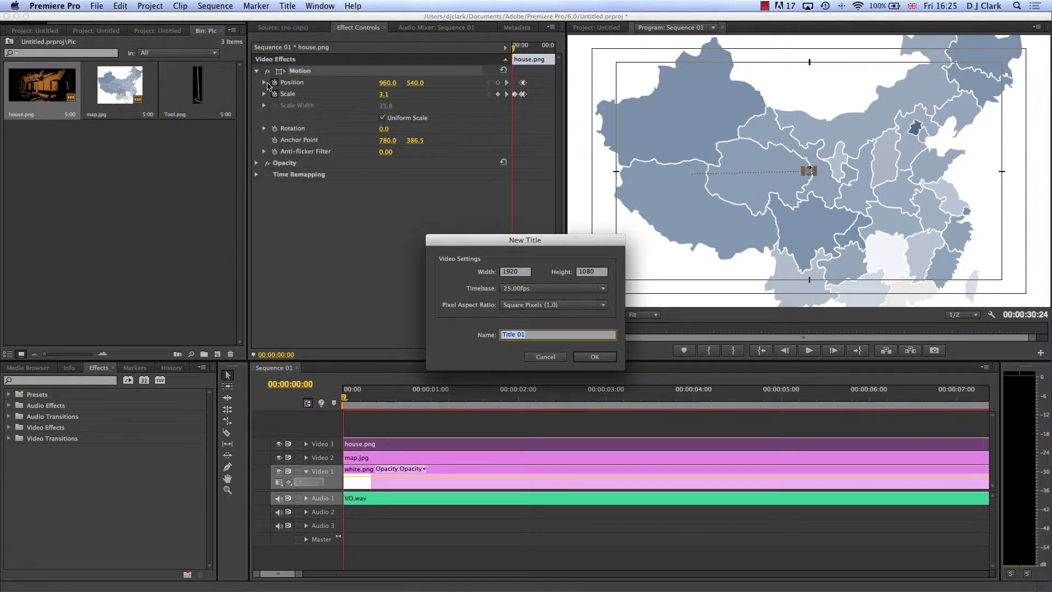
click(595, 356)
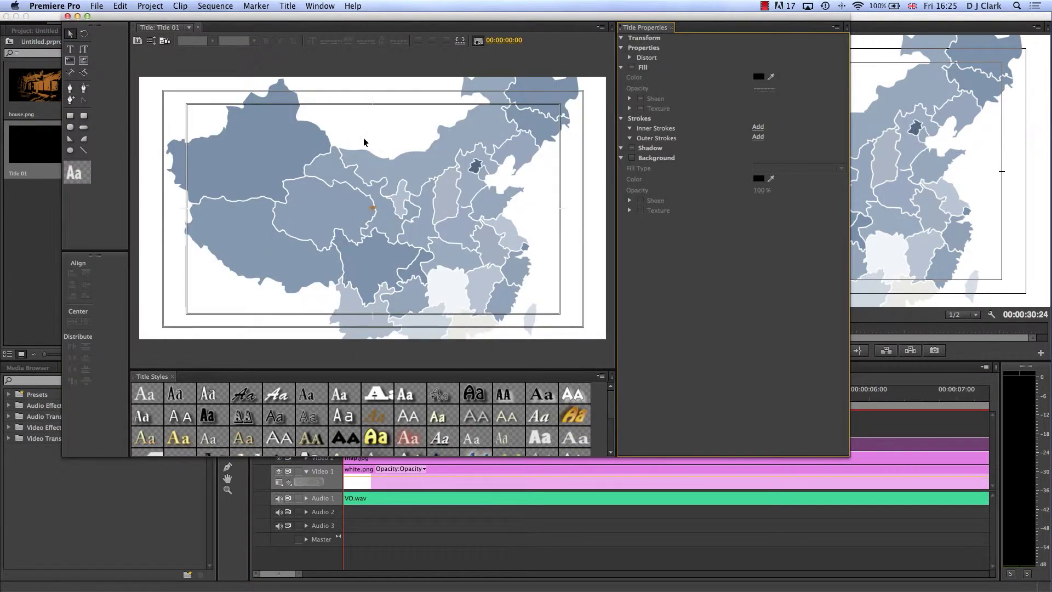
- Type 'ONE MILLION VILLAGES' near the map's top and shift it left
click(70, 48)
click(351, 133)
text(0)
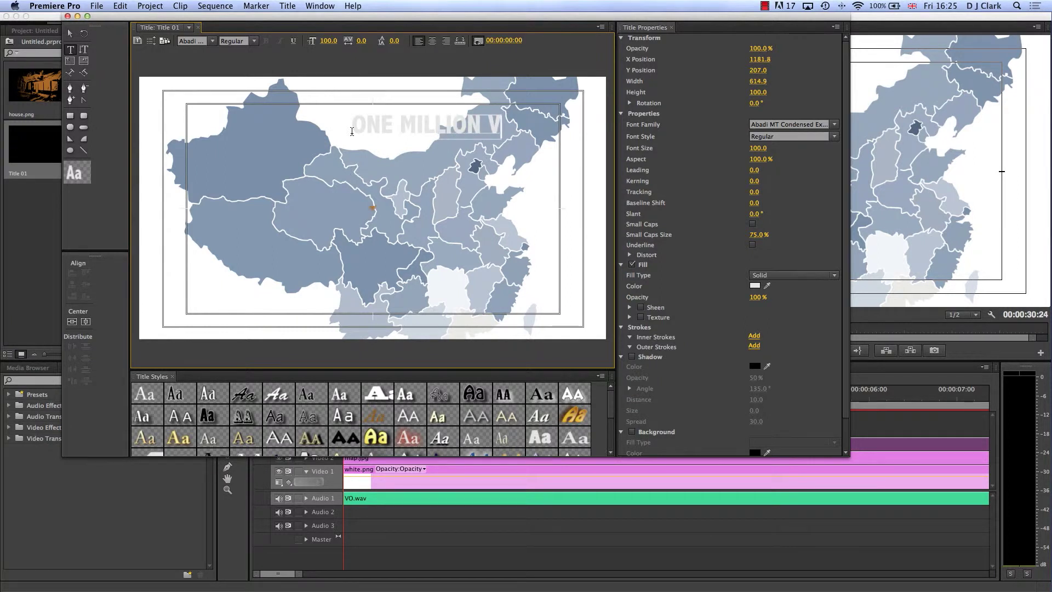
text(NE MILLION VILLAGES)
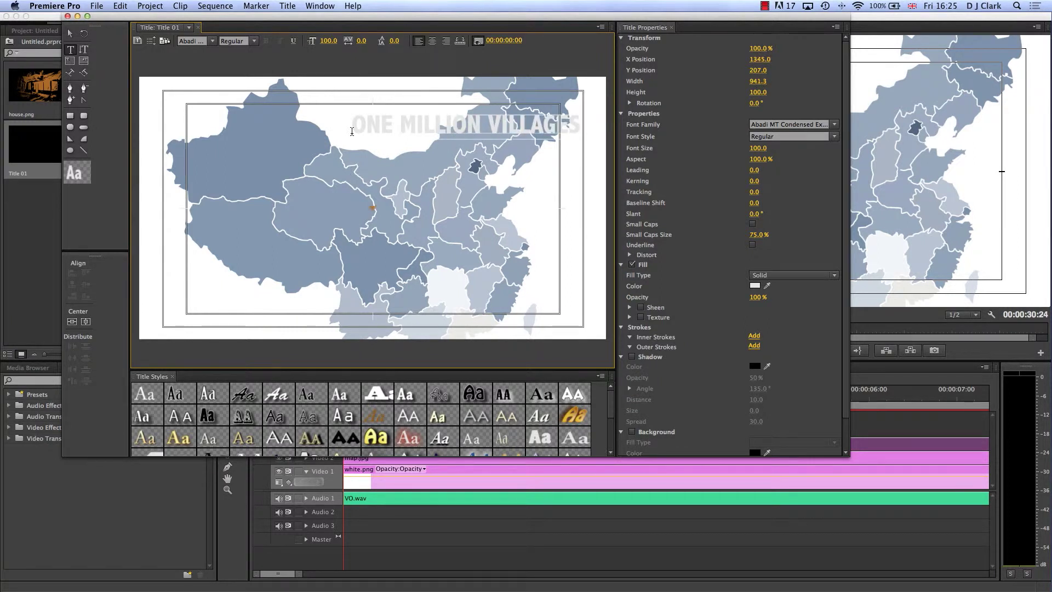
click(70, 33)
drag(418, 128, 329, 130)
double_click(331, 131)
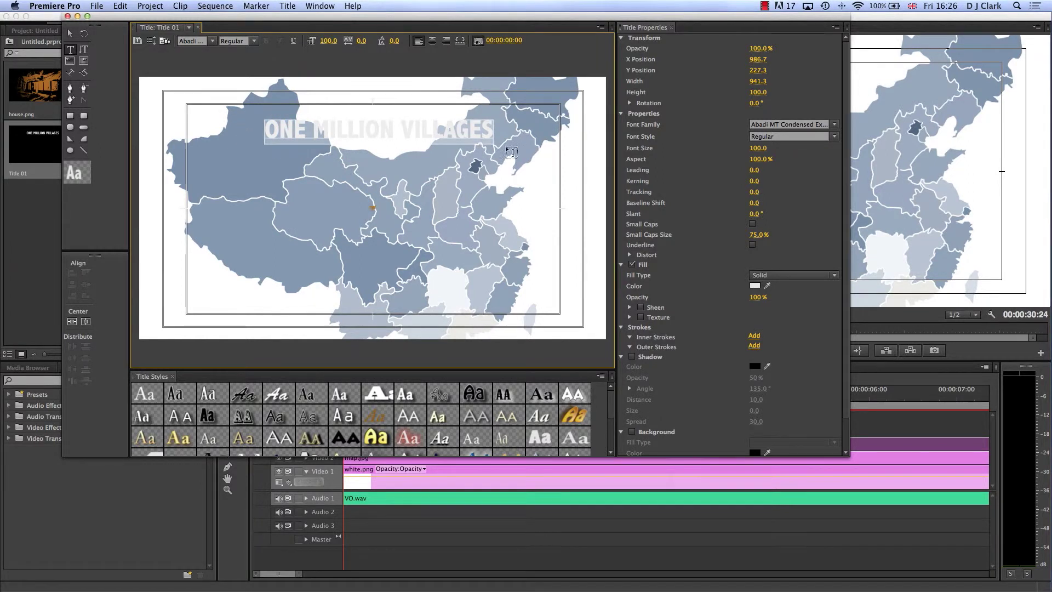
- Make the title text black and set its font to Arial
click(755, 286)
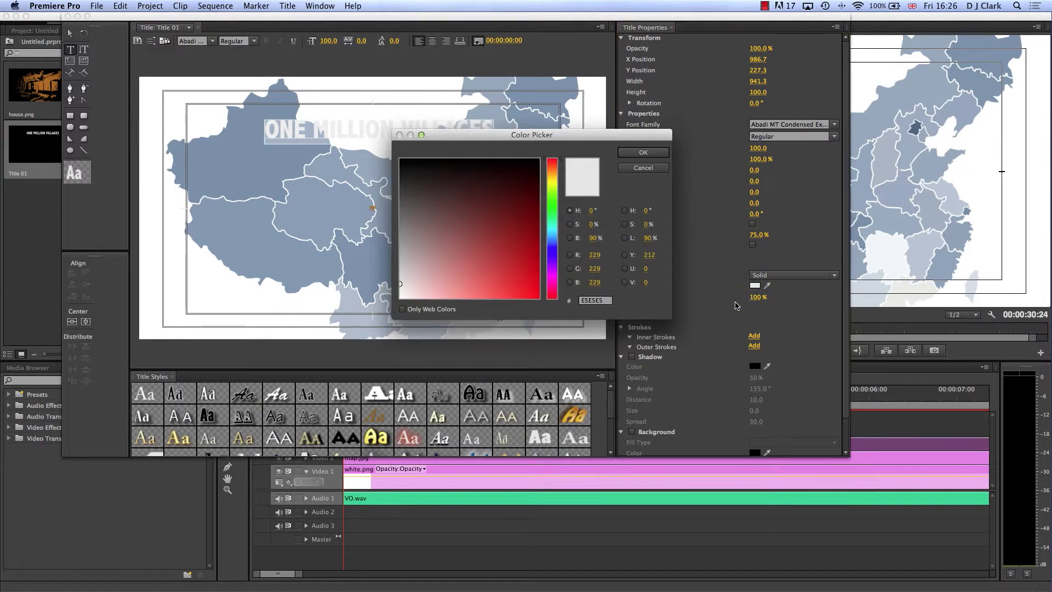
click(628, 151)
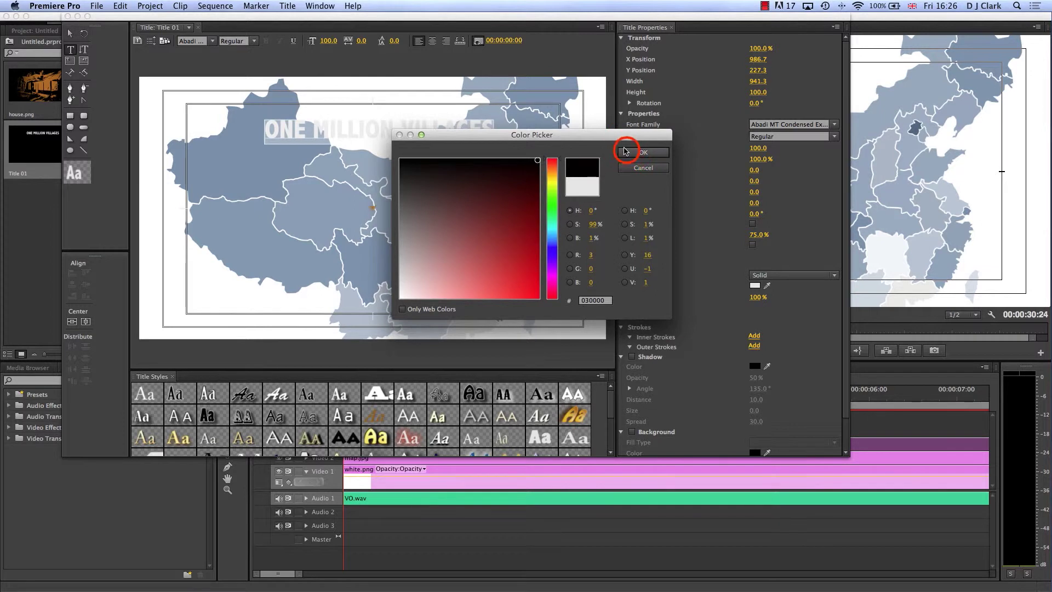
click(834, 125)
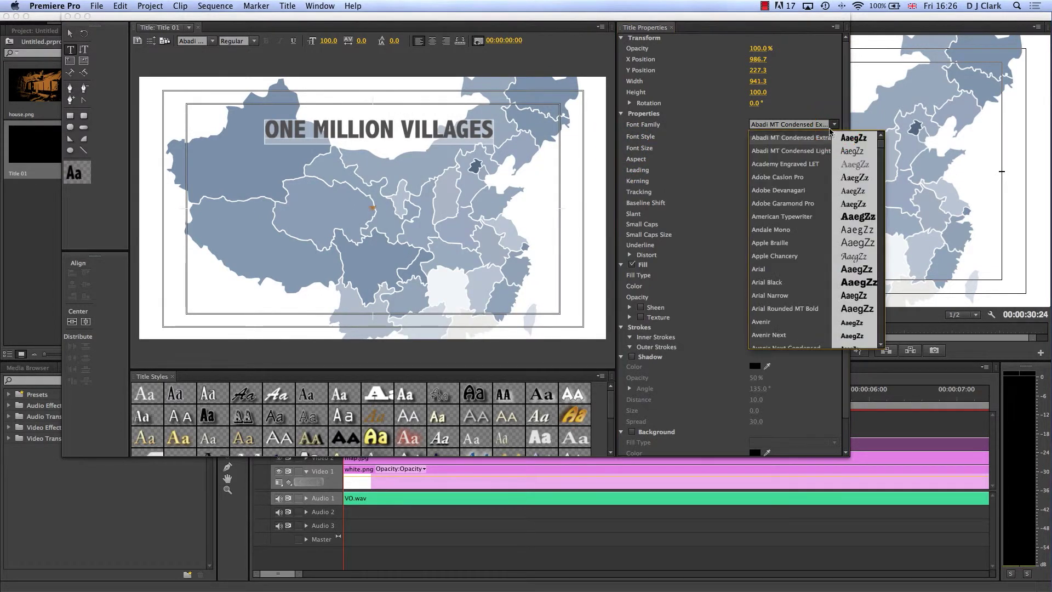
click(769, 269)
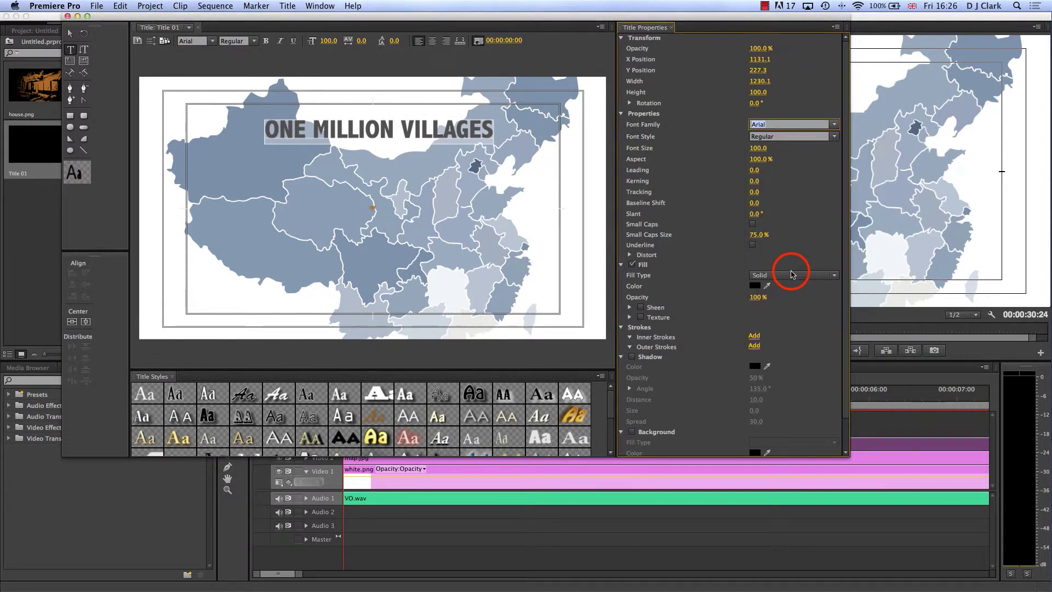
- Move the text left to centre it over the map, then close the Titler
click(70, 33)
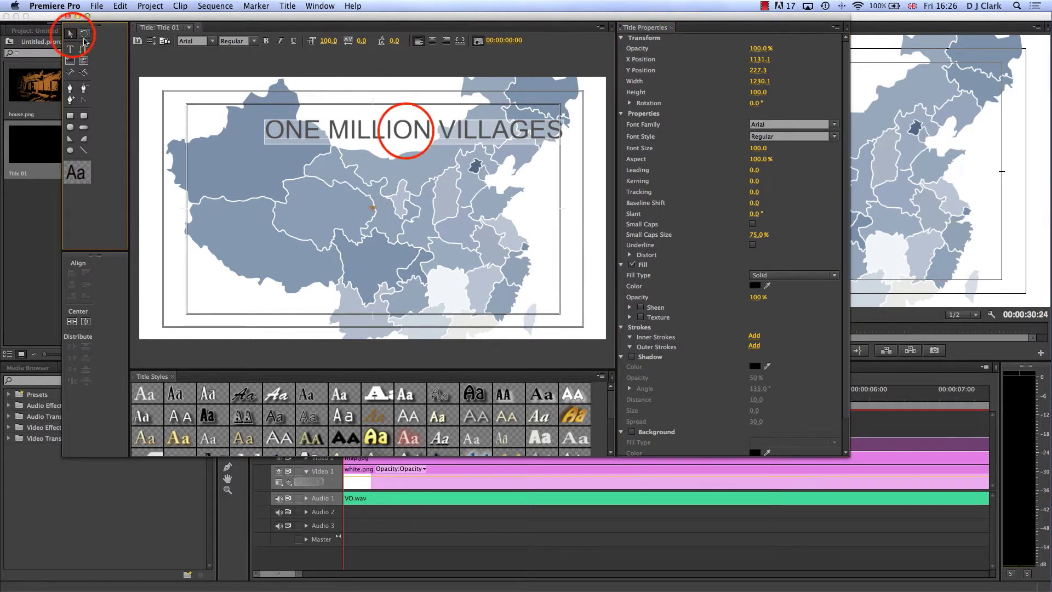
click(405, 132)
drag(416, 141, 374, 136)
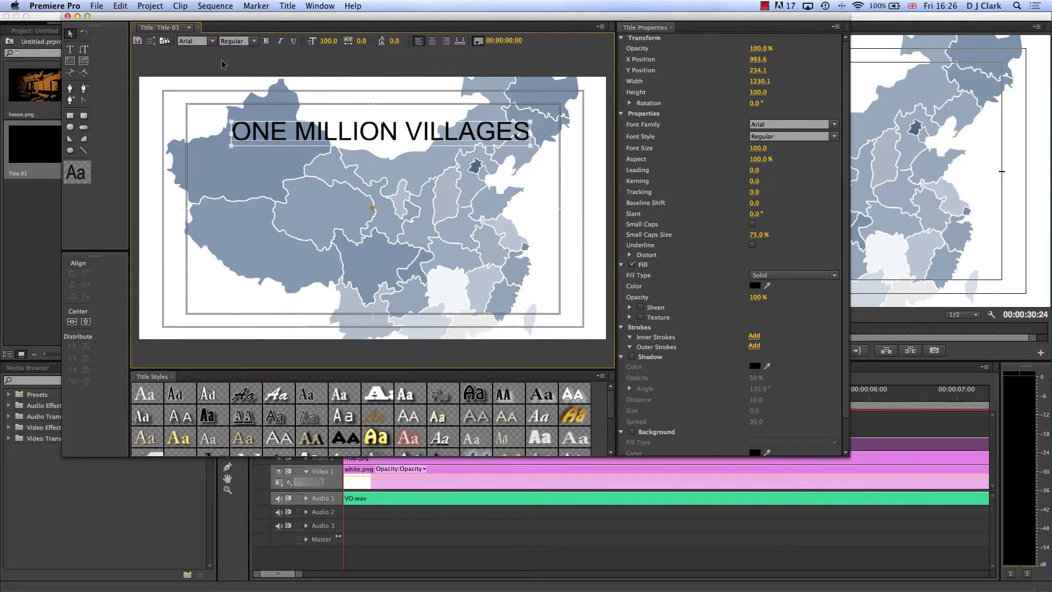
click(67, 16)
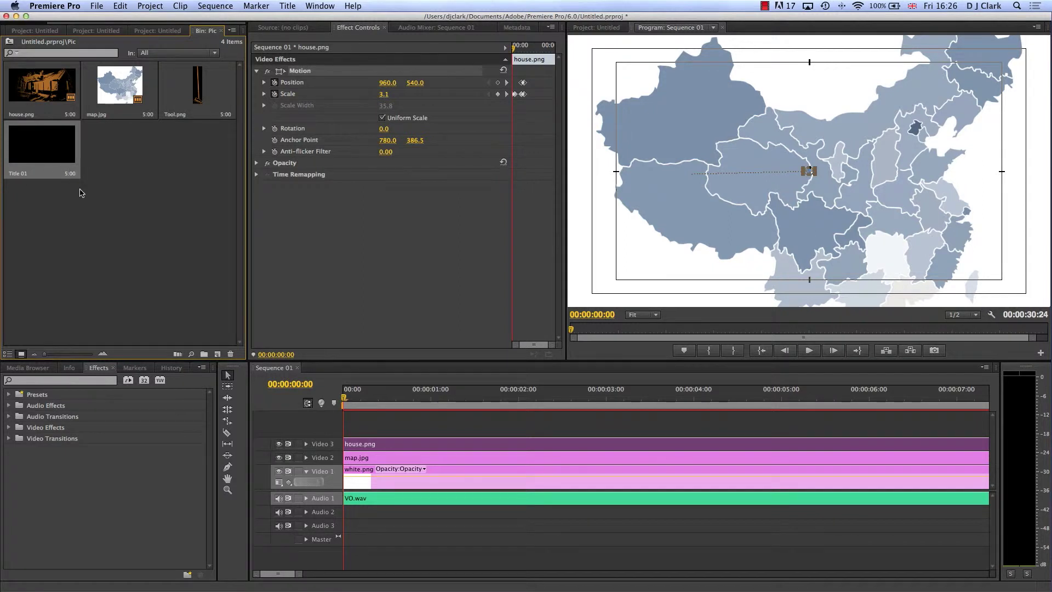
- Drop Title 01 on a new Video 4 track at 00:00, extended to about six seconds
drag(42, 144, 345, 427)
click(778, 430)
drag(779, 430, 871, 428)
click(630, 430)
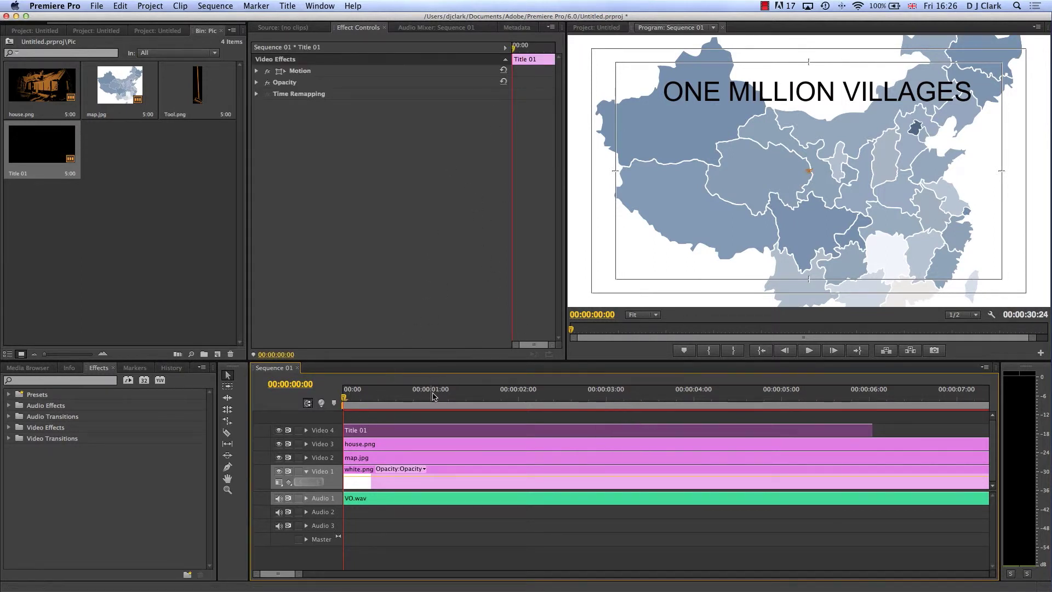
- Key Title 01's Opacity from 0% at 00:00 to 100% at two seconds
click(257, 83)
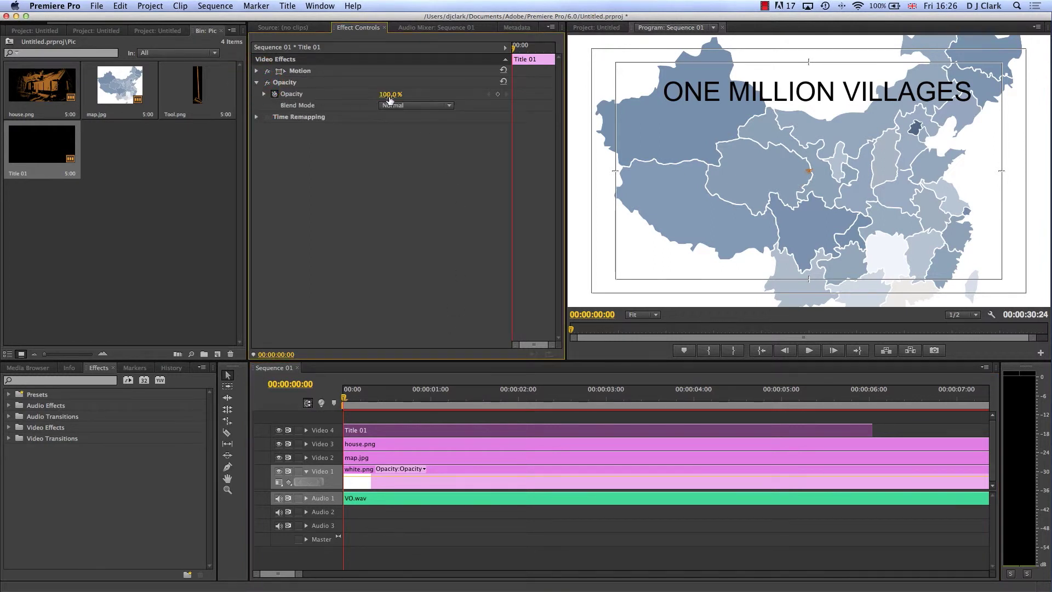
click(274, 94)
click(388, 94)
text(0)
key(Return)
drag(342, 404, 518, 405)
click(378, 94)
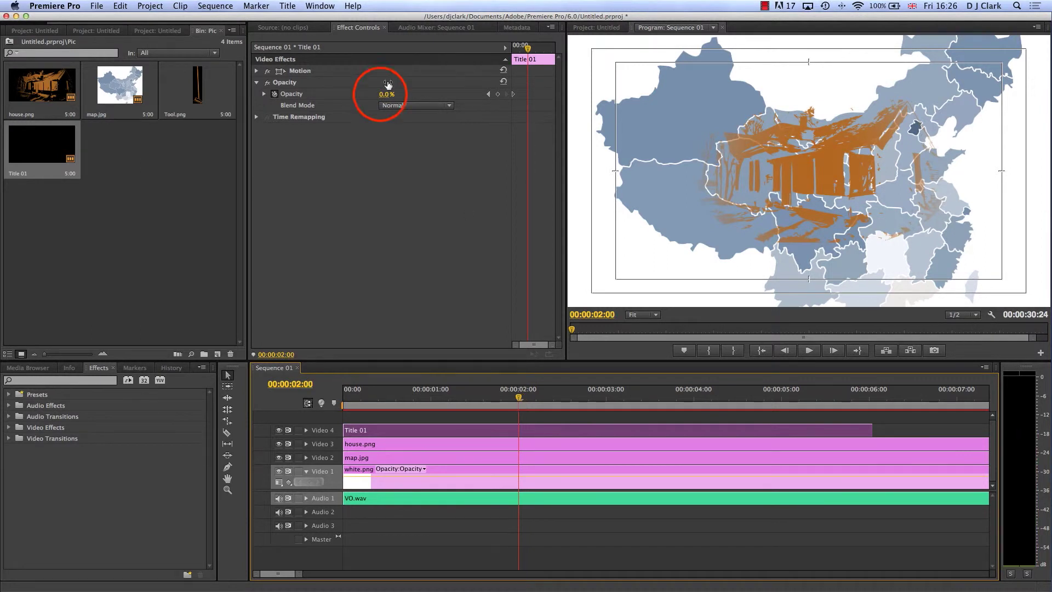
text(100)
key(Return)
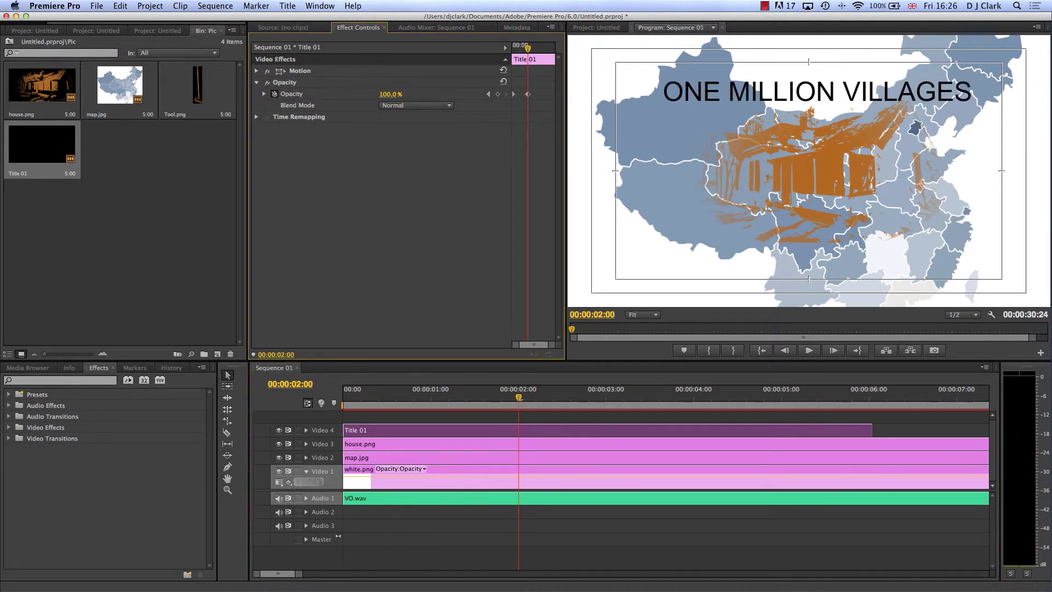
- Hold 100% Opacity with a keyframe at four seconds, then 0% at six seconds
drag(518, 397, 697, 409)
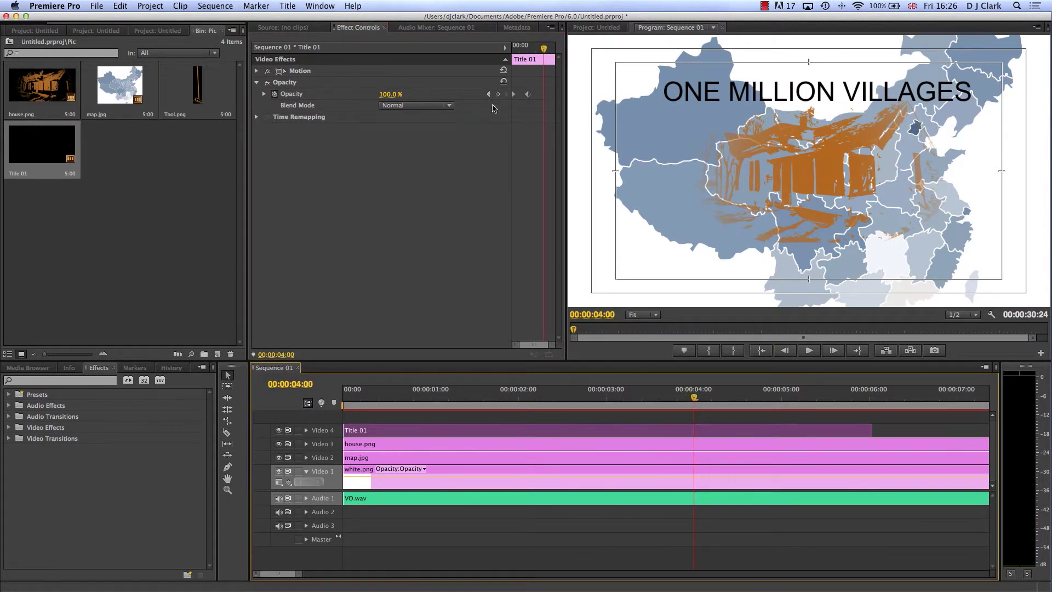
click(497, 93)
drag(694, 398, 871, 408)
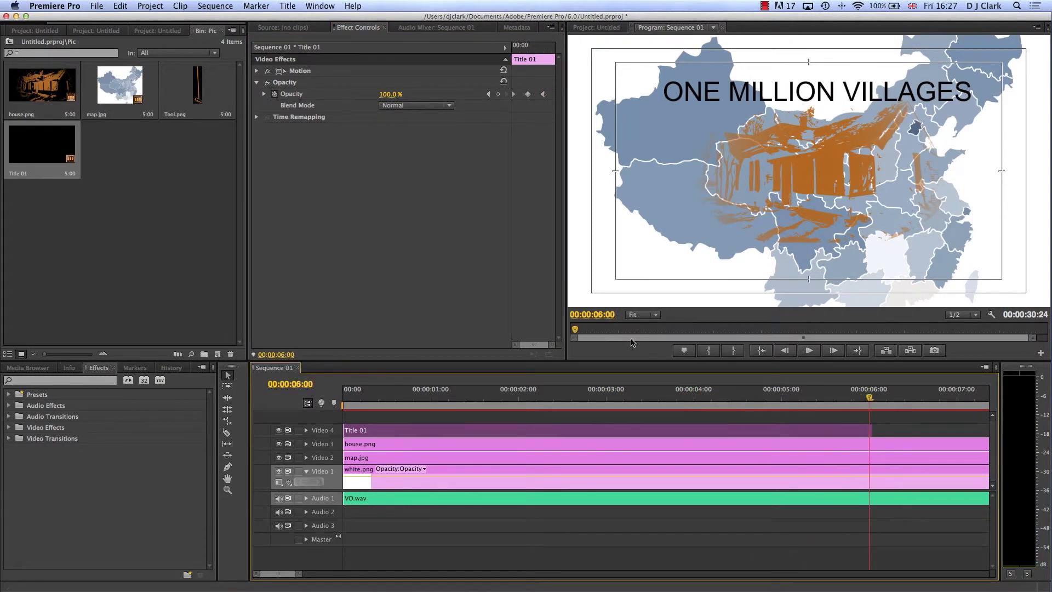
click(390, 93)
text(0)
key(Return)
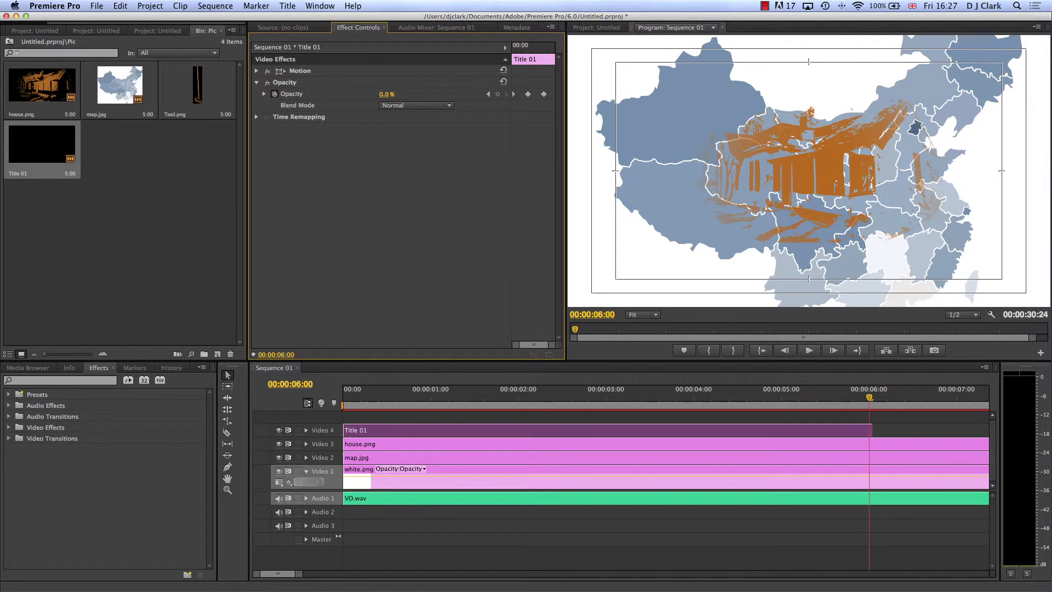
drag(869, 398, 589, 389)
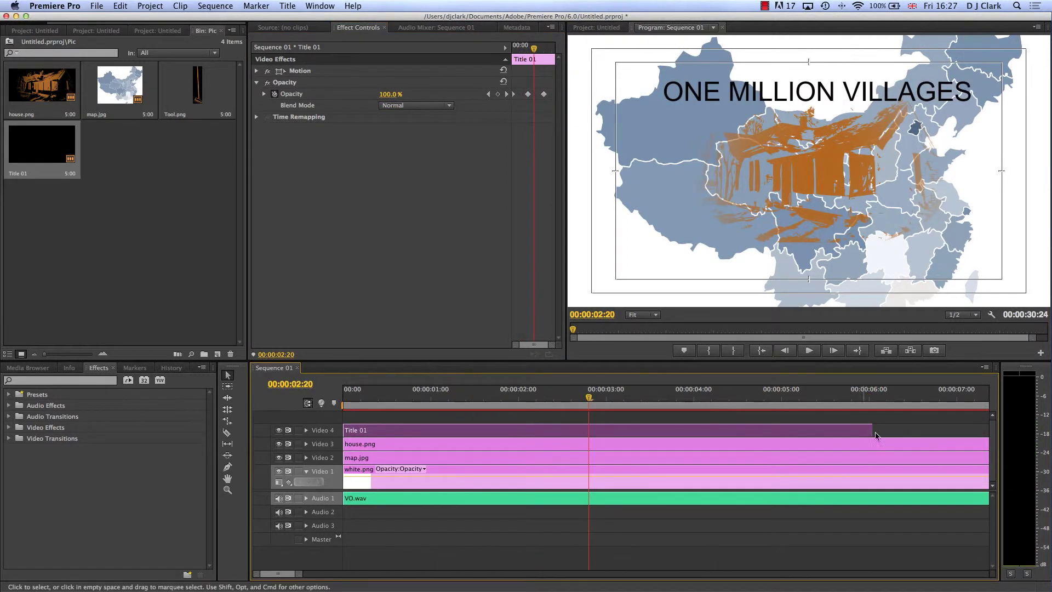
- Create a new title, Title 02, from File > New > Title with the default settings
click(96, 6)
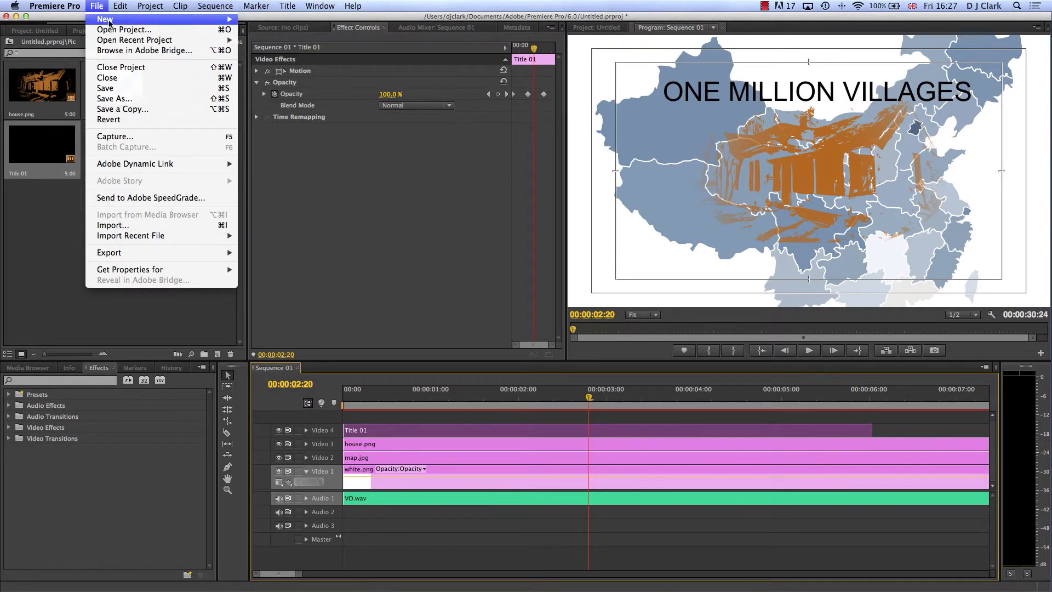
mouse_move(196, 22)
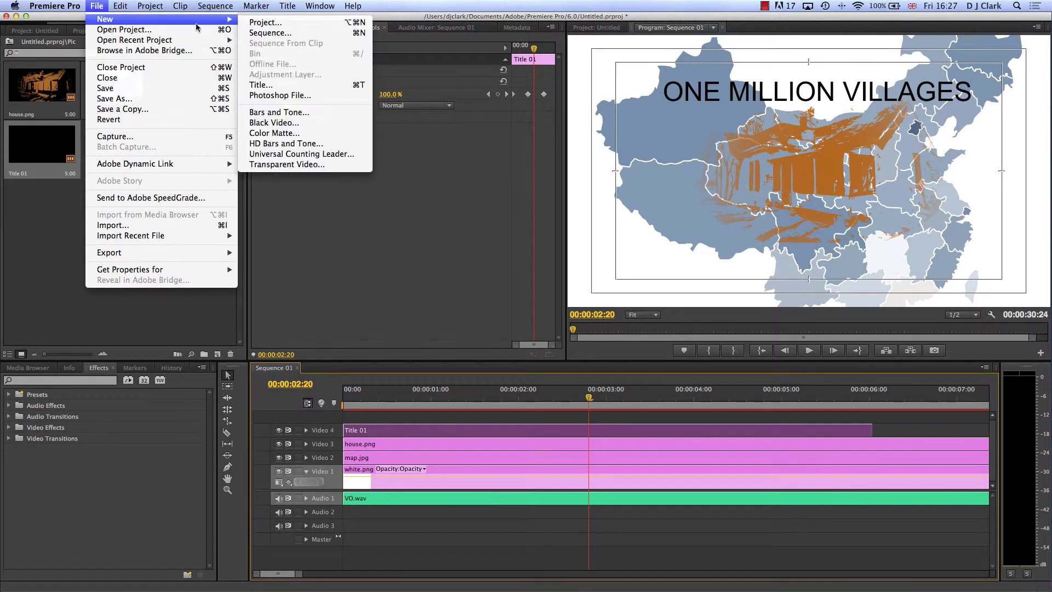
click(261, 85)
click(597, 357)
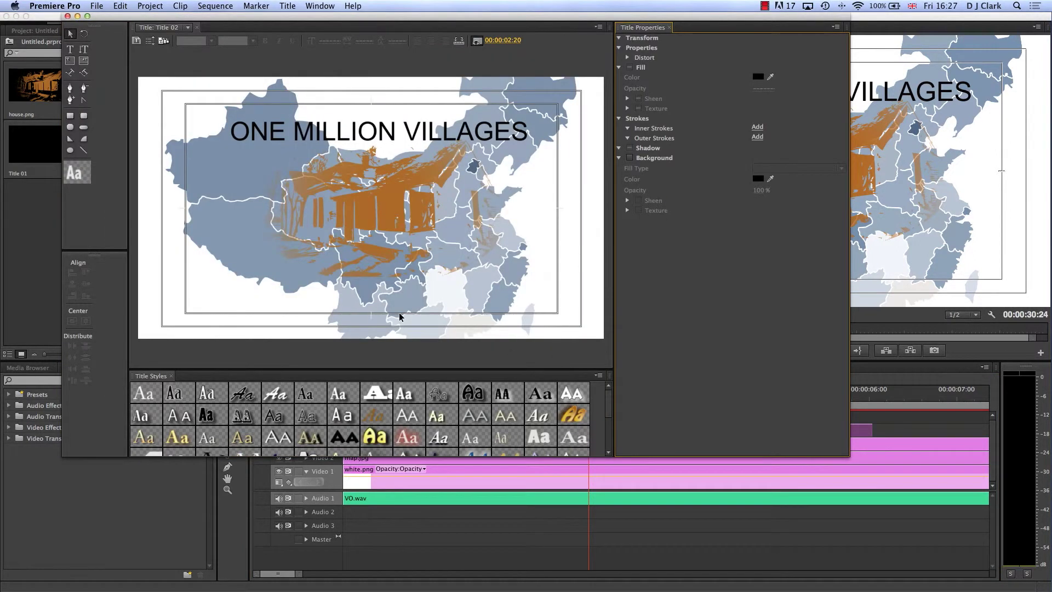
- Type '800 MILLION PEASANTS' in a text box near the bottom of the map
click(70, 49)
click(326, 299)
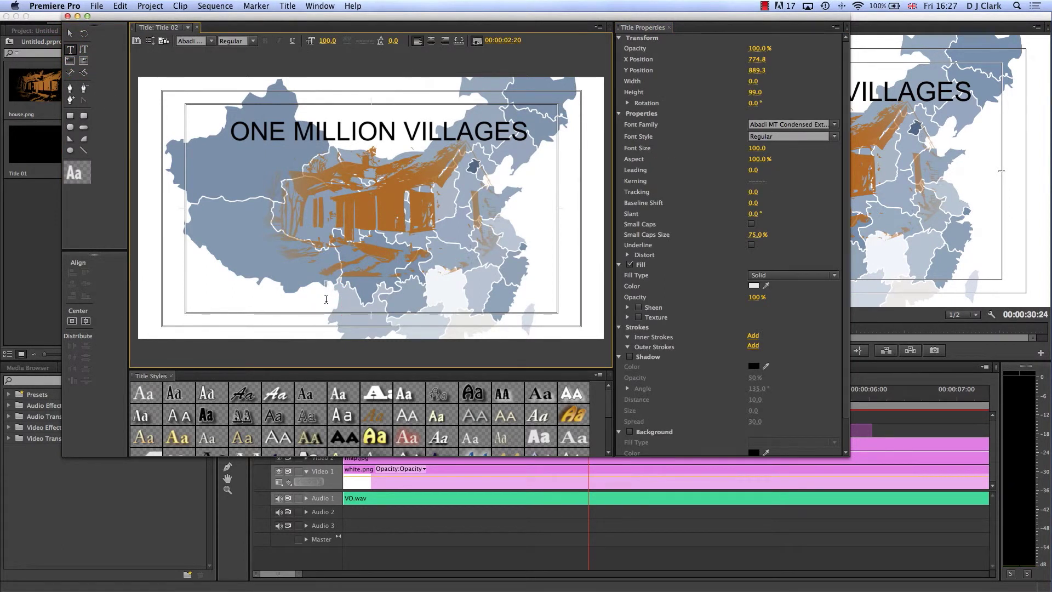
text(800 MILLION PEASANTS)
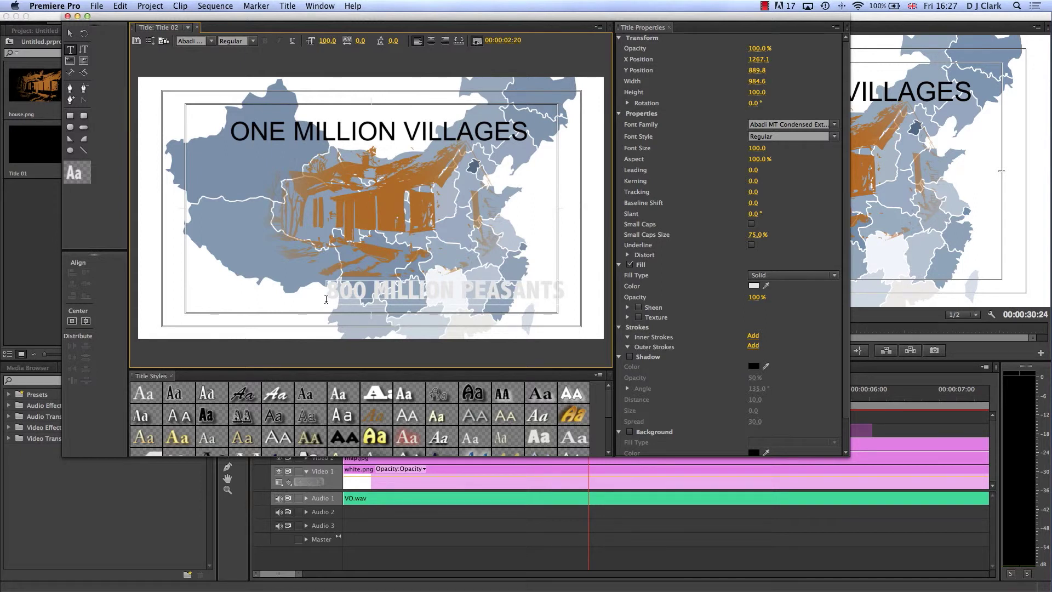
drag(328, 290, 544, 293)
- Make the text near-black Arial and move it to the bottom of the frame
click(754, 285)
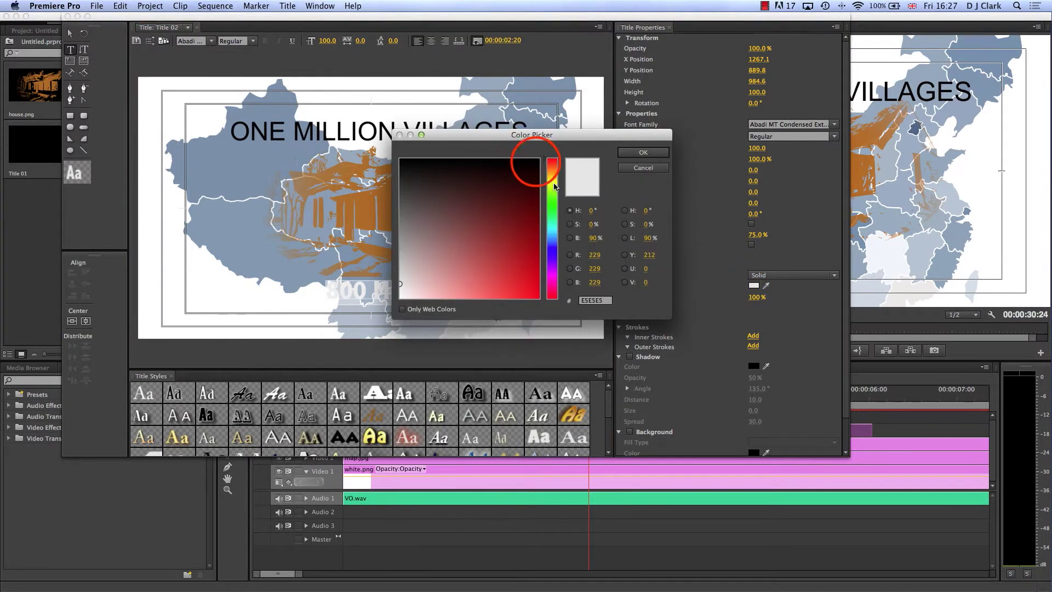
click(535, 162)
click(645, 152)
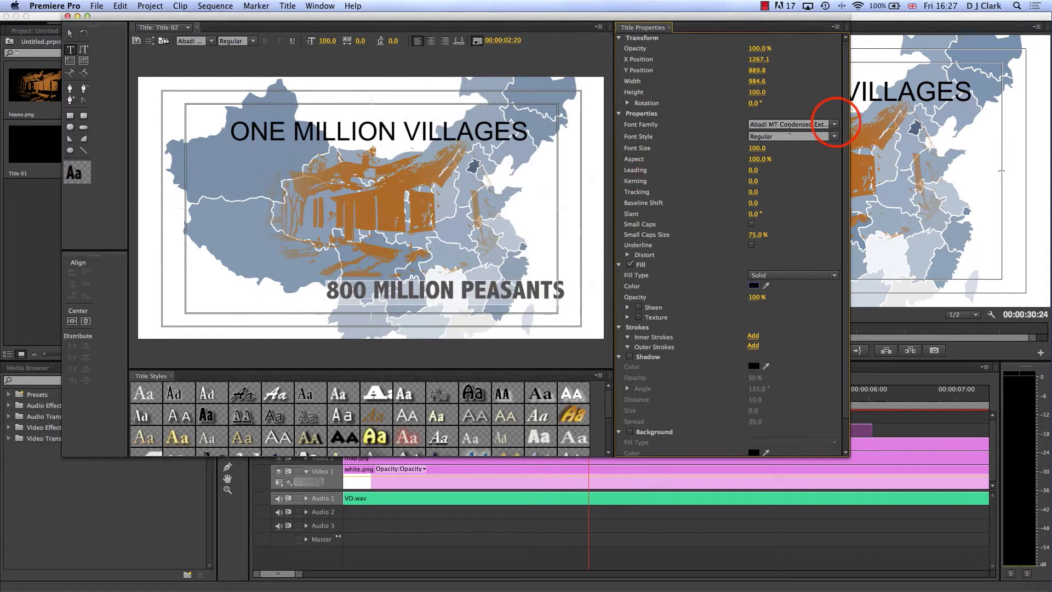
click(834, 124)
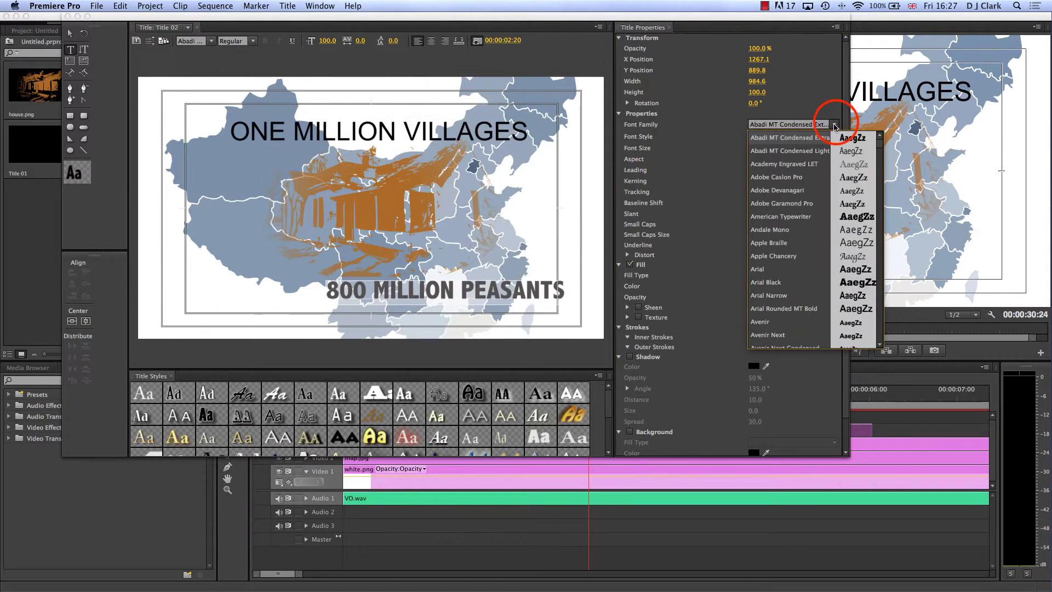
click(791, 269)
click(69, 34)
drag(406, 289, 307, 303)
- Close the Titler and place Title 02 on a new track above Title 01
click(67, 16)
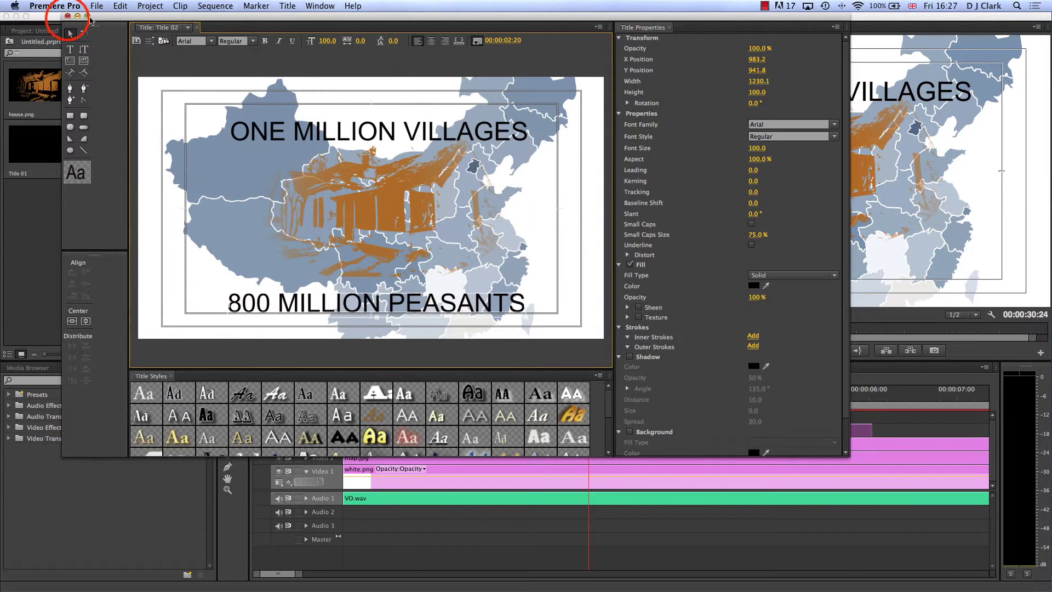
click(96, 155)
drag(96, 155, 387, 342)
drag(444, 410, 520, 419)
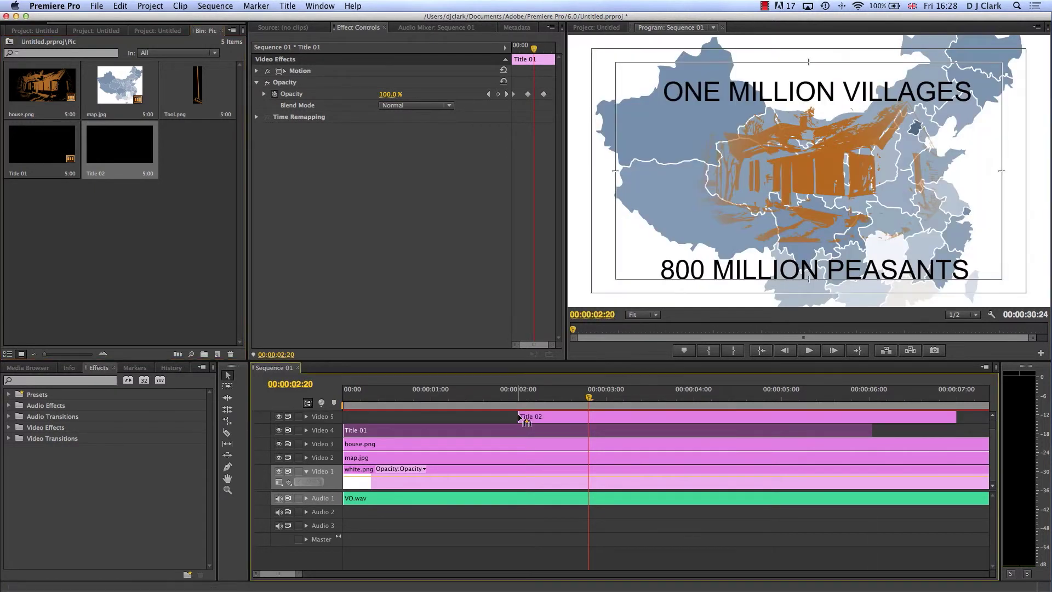
- Stretch the Title 02 clip on Video 5 to end near 00:00:08:00
drag(963, 419, 924, 420)
drag(470, 397, 403, 401)
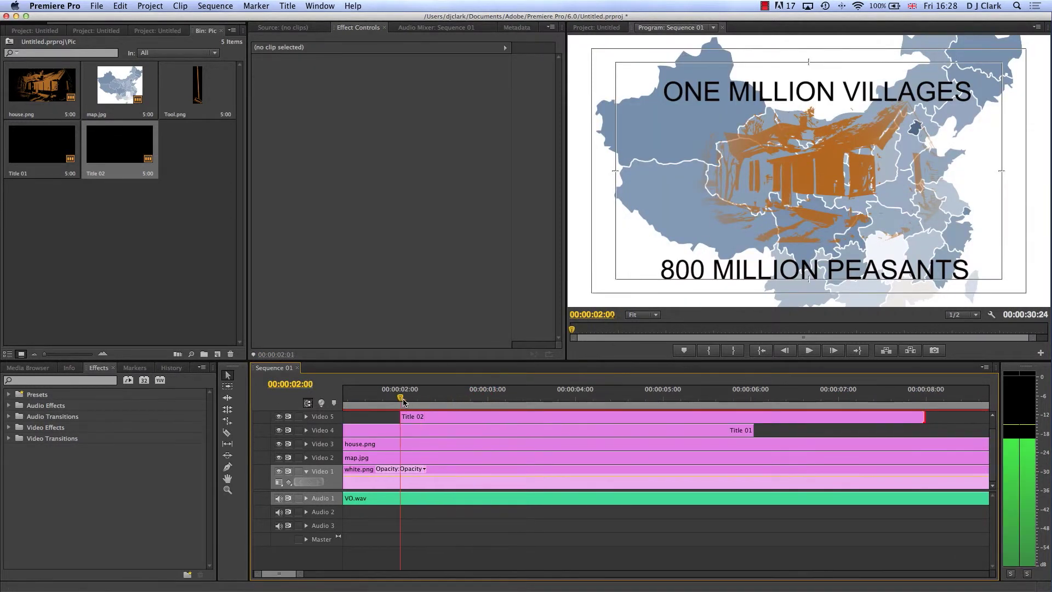
click(426, 419)
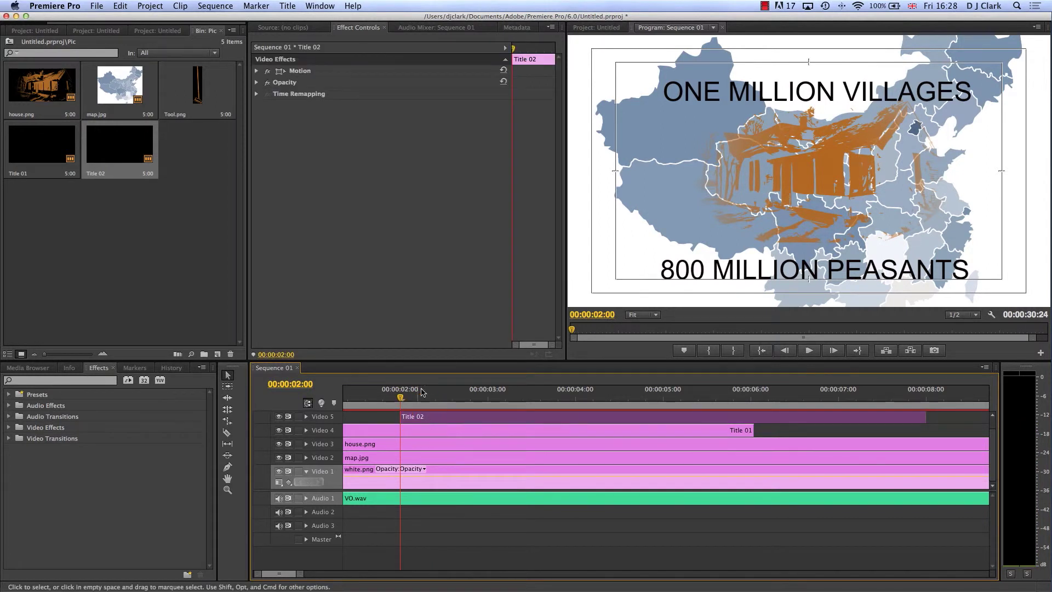
- Keyframe Title 02's opacity at 0% at 2:00 and 100% at 4:00
click(256, 82)
click(390, 95)
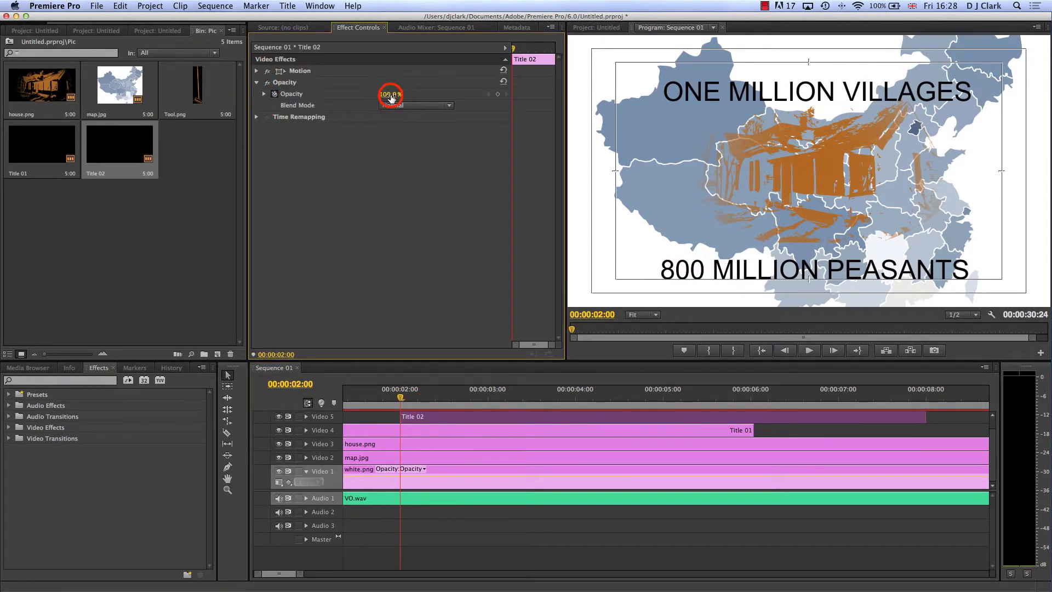
text(0)
key(Return)
drag(400, 397, 576, 408)
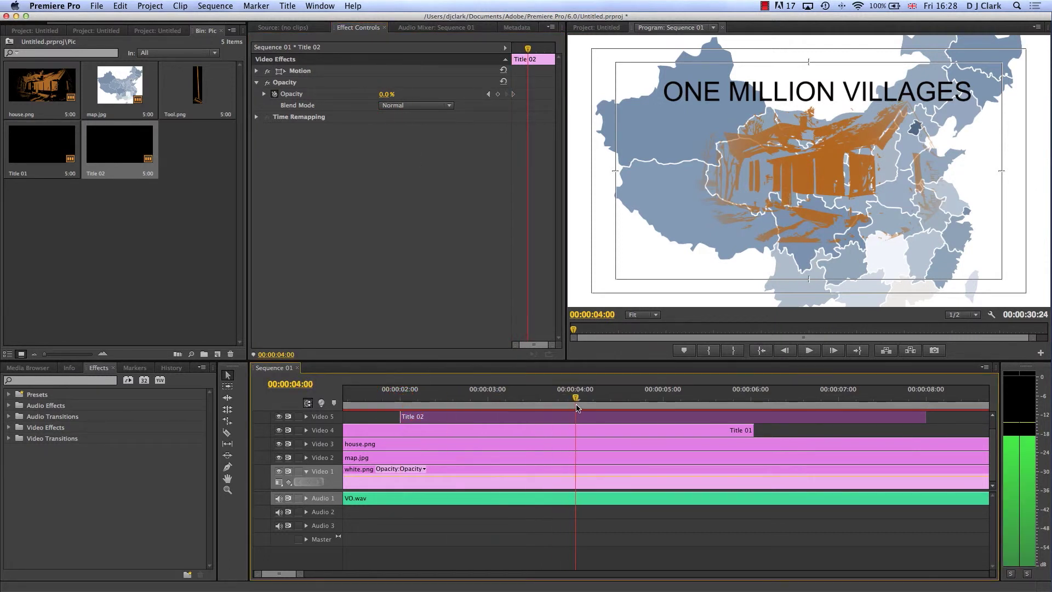
click(387, 95)
text(100)
key(Return)
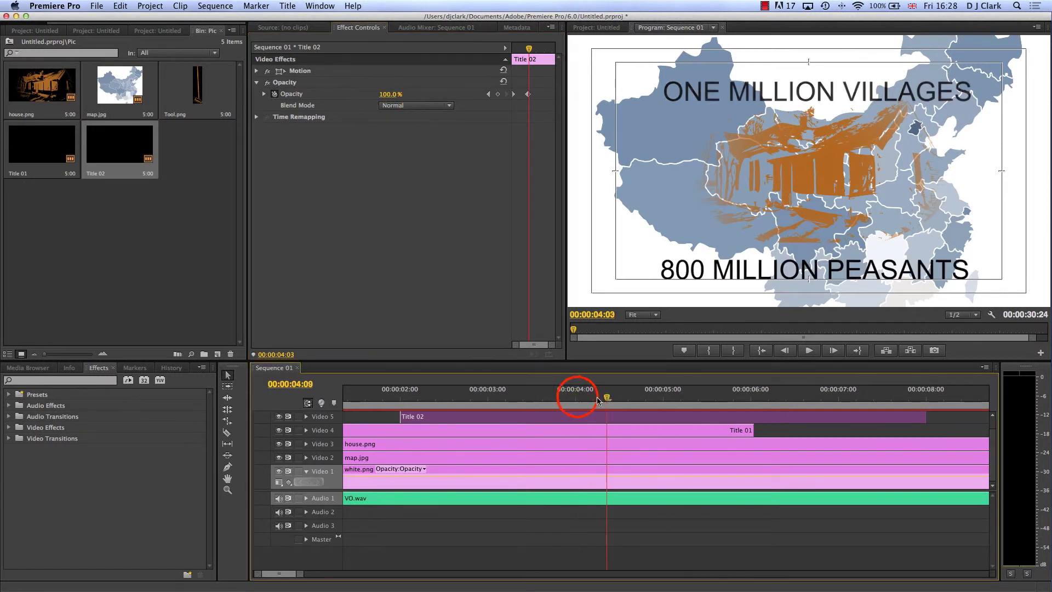
- Add opacity keyframes of 100% at 6:01 and 0% at 8:00 for the fade-out
click(756, 402)
click(497, 94)
click(751, 397)
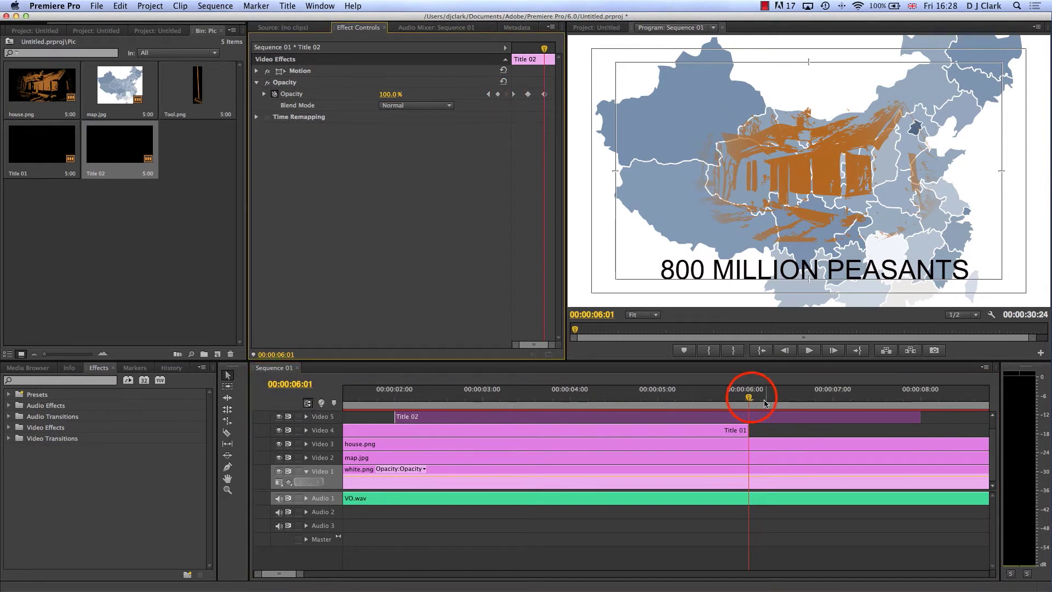
drag(751, 398, 923, 401)
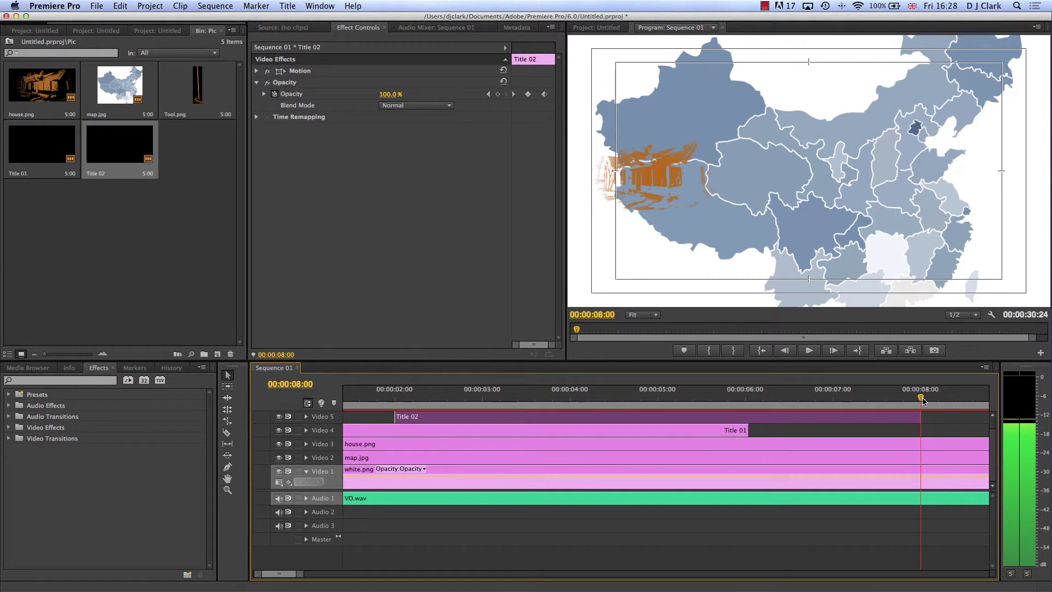
click(867, 424)
drag(391, 93, 385, 93)
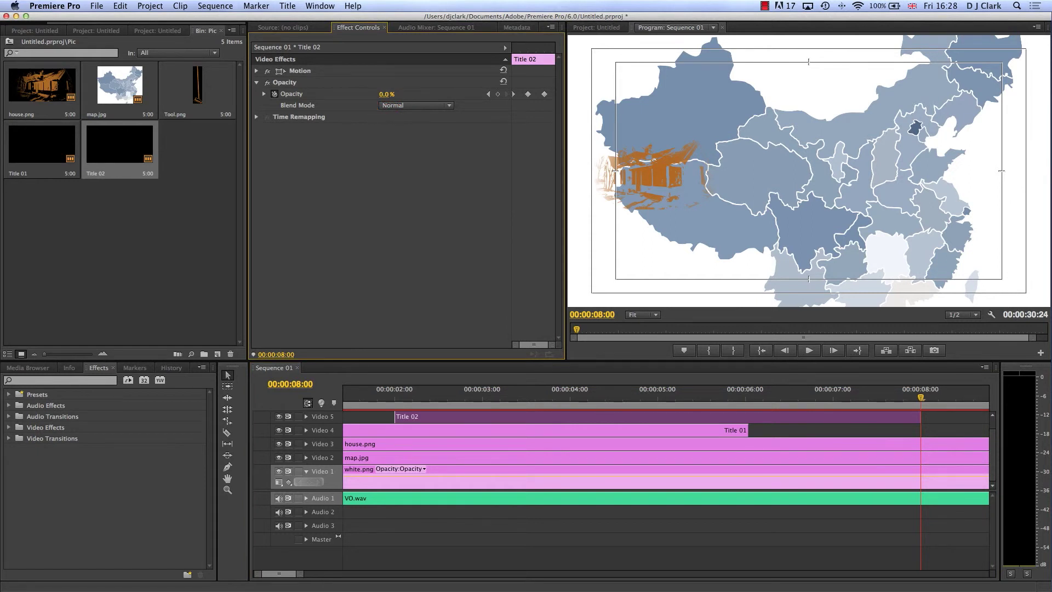
mouse_move(920, 398)
mouse_down()
mouse_move(460, 397)
mouse_move(626, 384)
mouse_move(927, 390)
mouse_move(500, 390)
mouse_move(444, 366)
mouse_move(387, 390)
mouse_move(913, 392)
mouse_up()
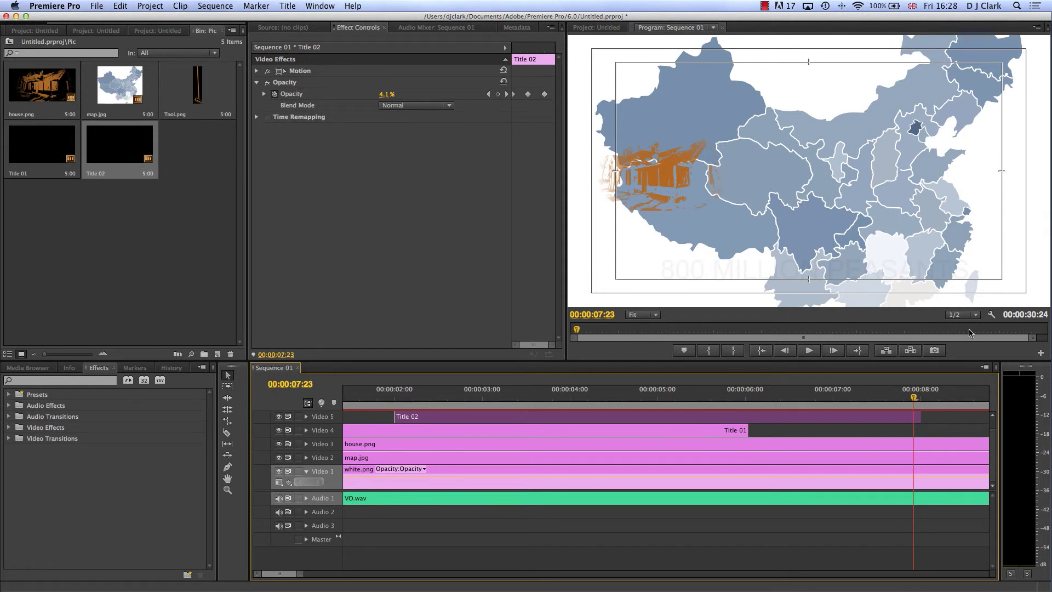
click(649, 315)
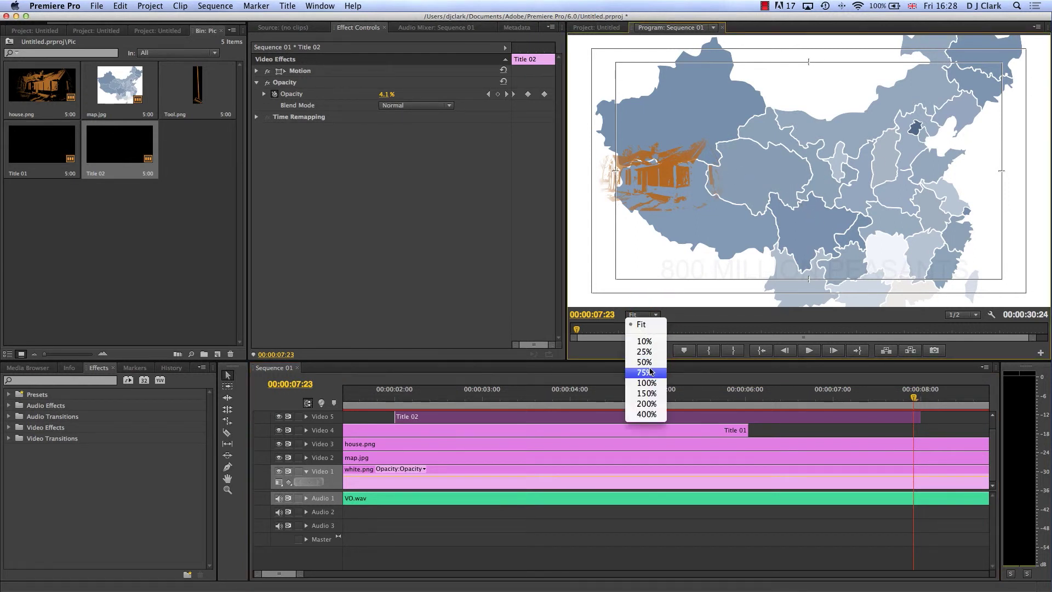
- Set the Program zoom to 25% and place Tool.png on Video 6 at 6:01
click(644, 351)
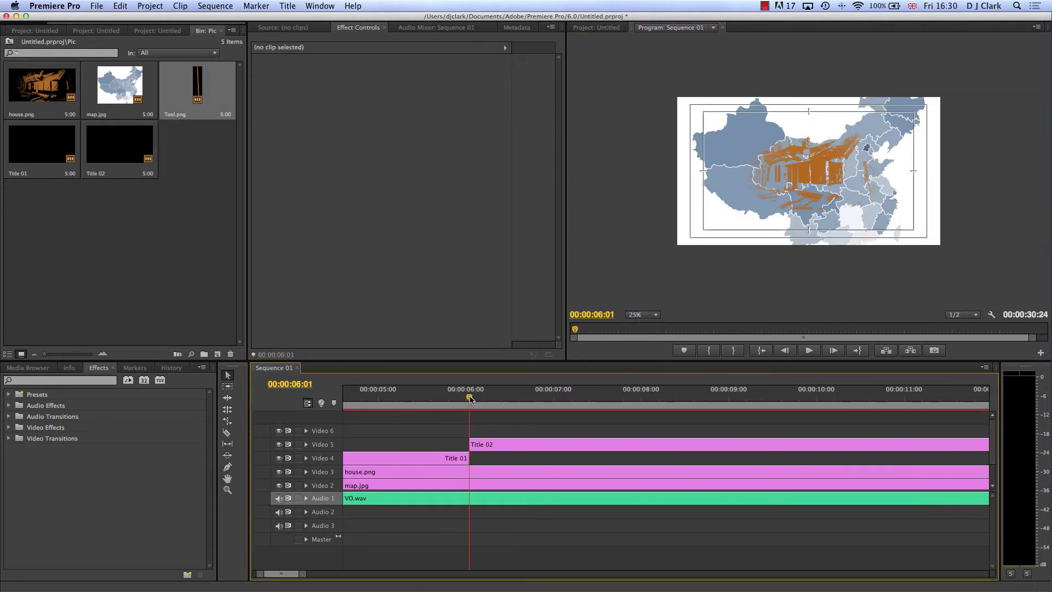
click(195, 87)
drag(365, 218, 471, 432)
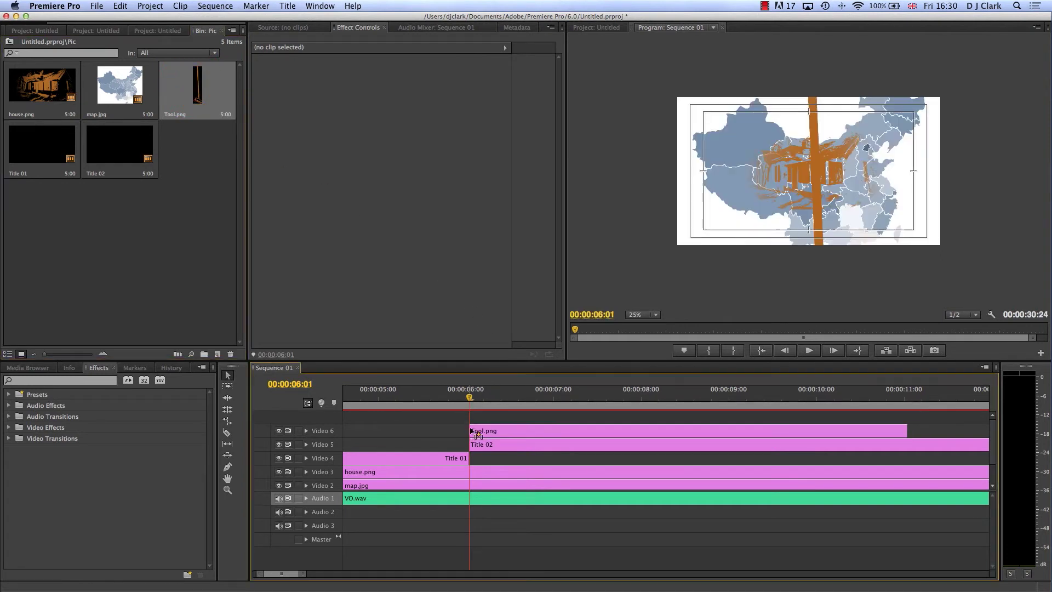
- Move the rake image just off the frame's right edge and scale it down small
click(518, 427)
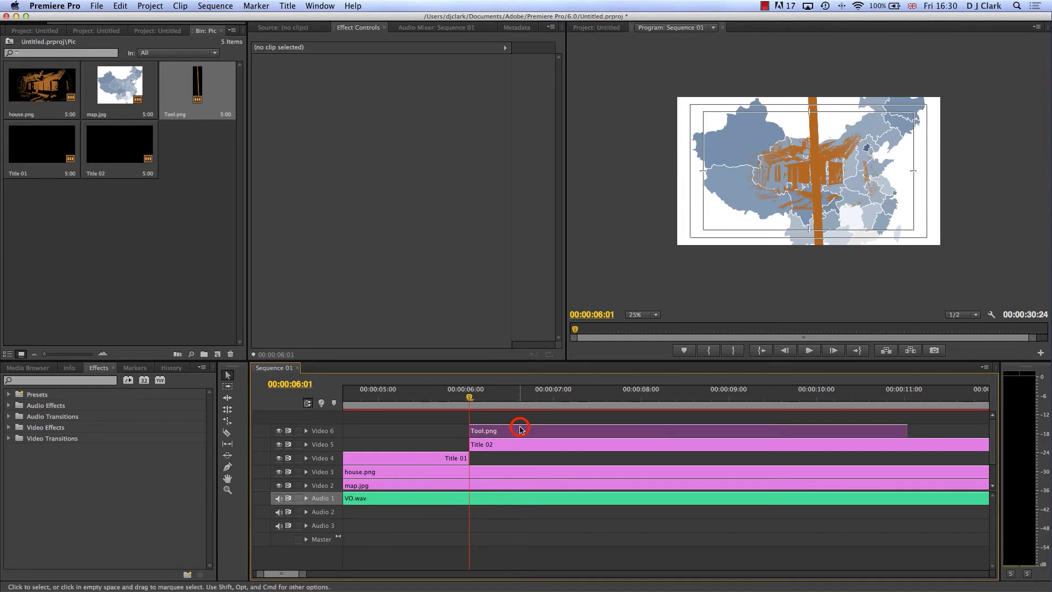
click(816, 209)
drag(805, 258, 875, 144)
click(836, 221)
drag(837, 221, 958, 192)
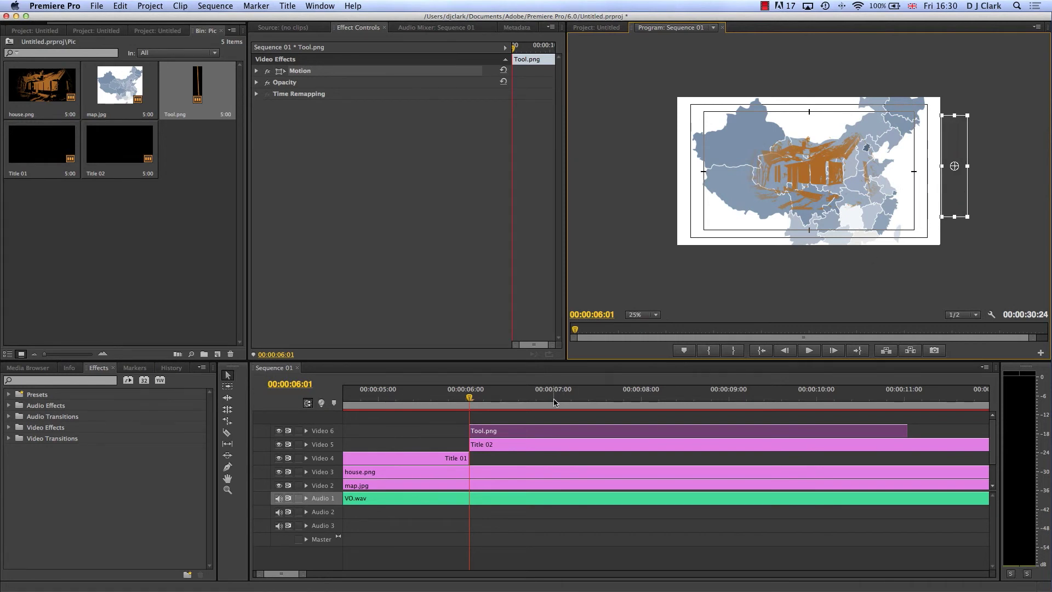
- Start the rake's Position keyframes at 6:01 with it off-frame at 2024, 504
click(256, 71)
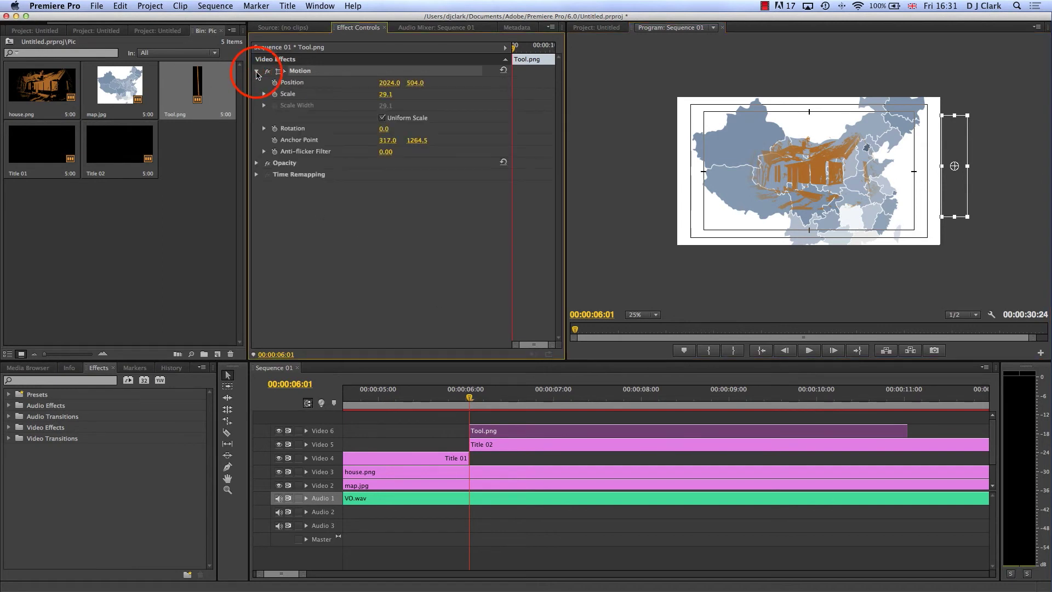
click(275, 85)
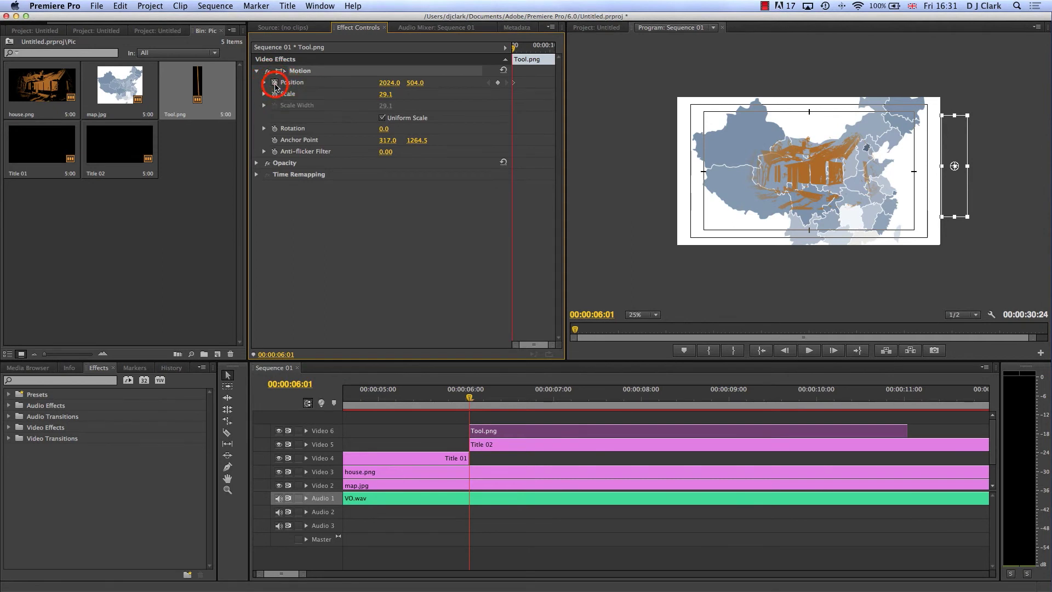
click(275, 84)
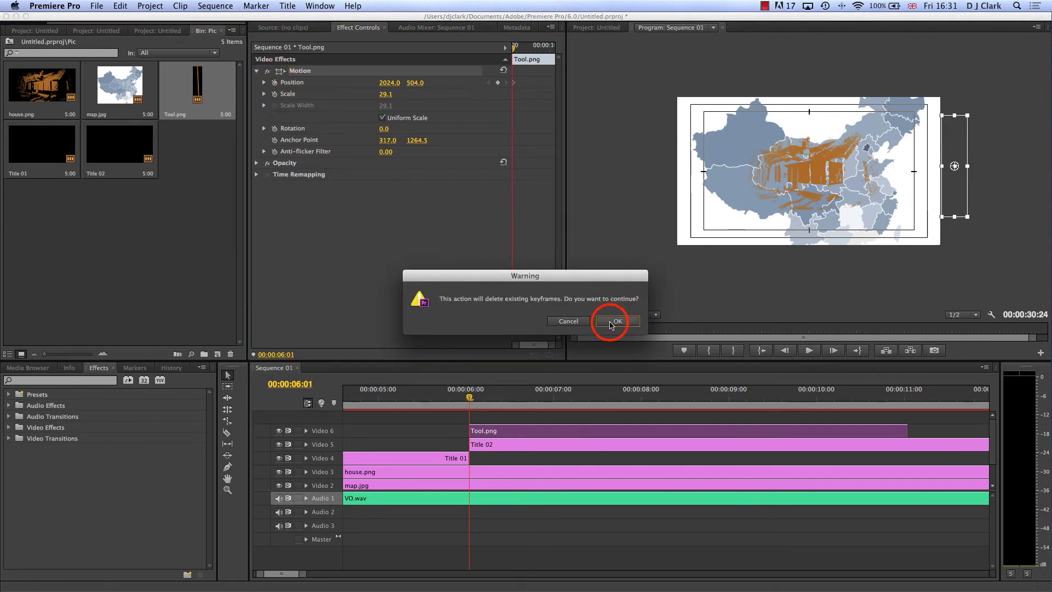
click(611, 323)
click(275, 83)
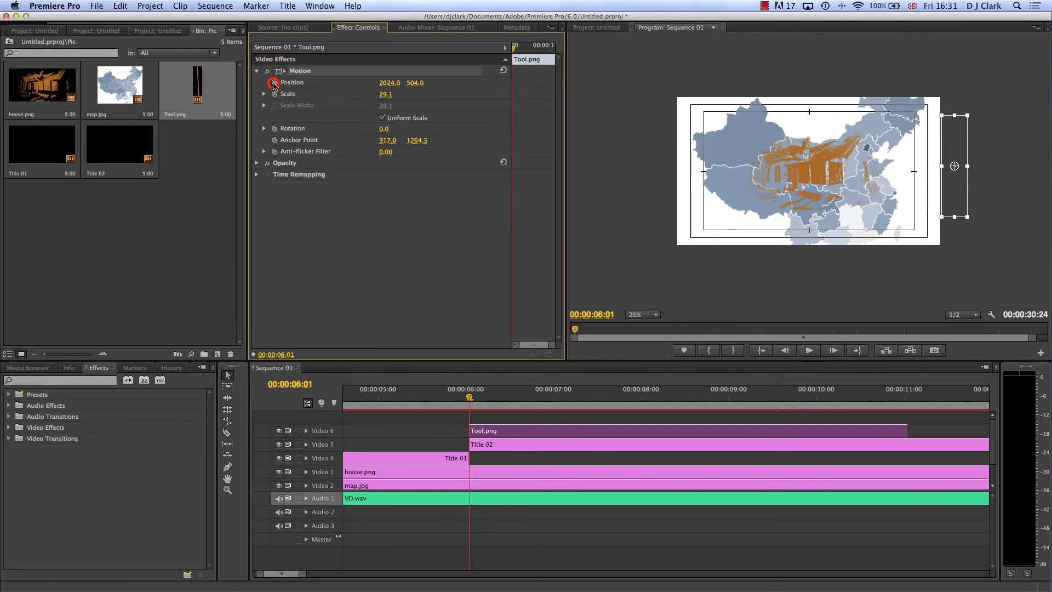
- At 8:00, drag the rake onto the map at 1392, 496
click(469, 398)
drag(469, 398, 641, 399)
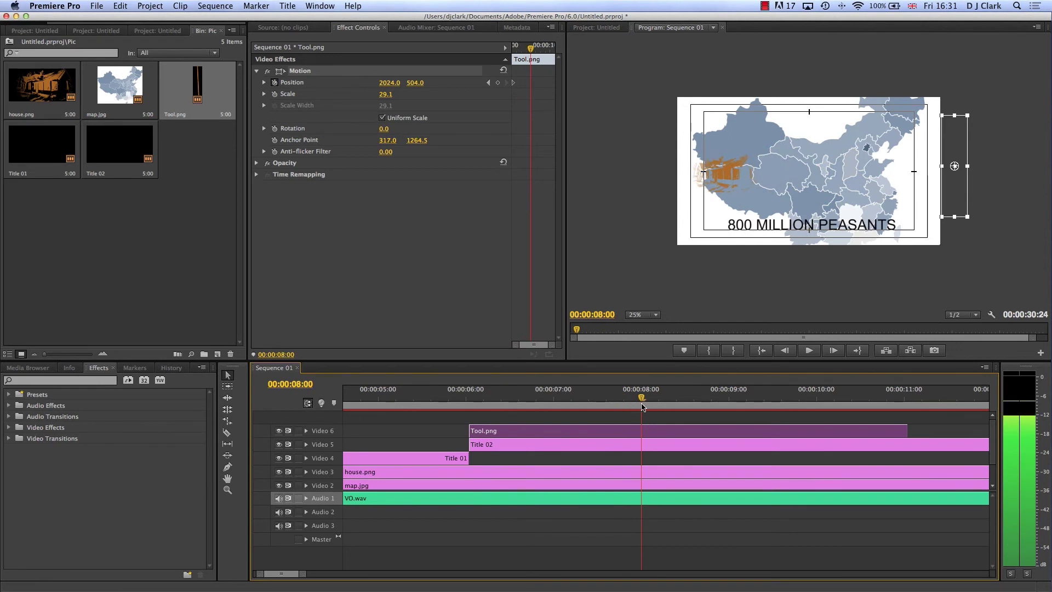
drag(951, 195, 863, 195)
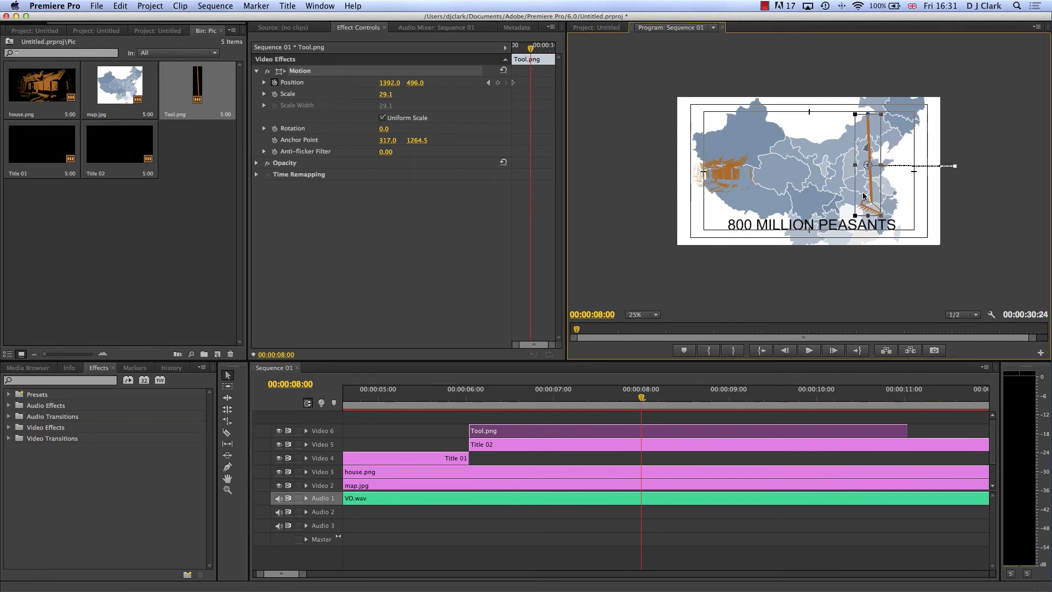
drag(641, 399, 257, 388)
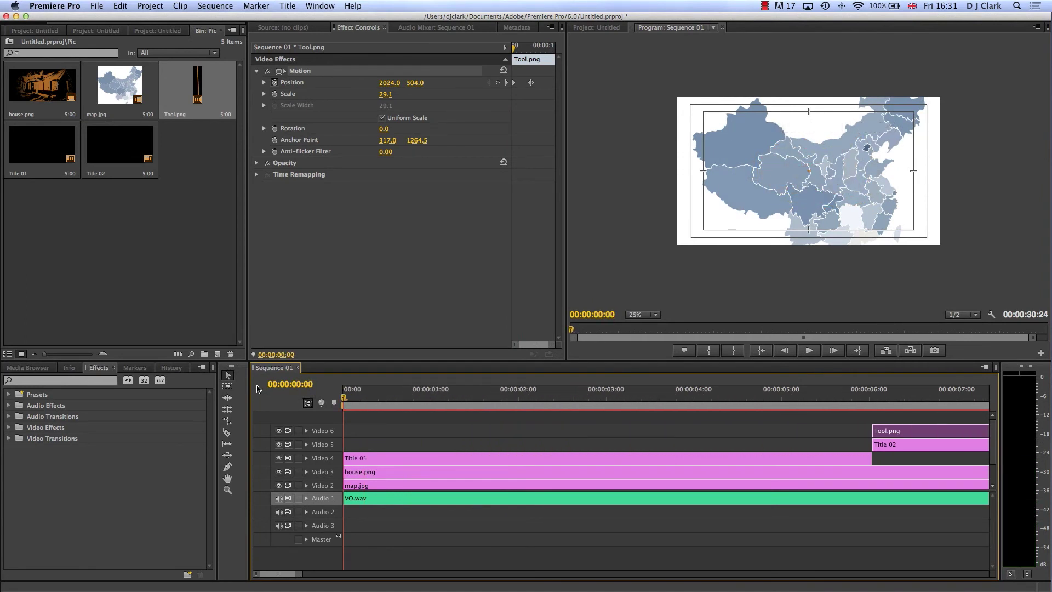
key(space)
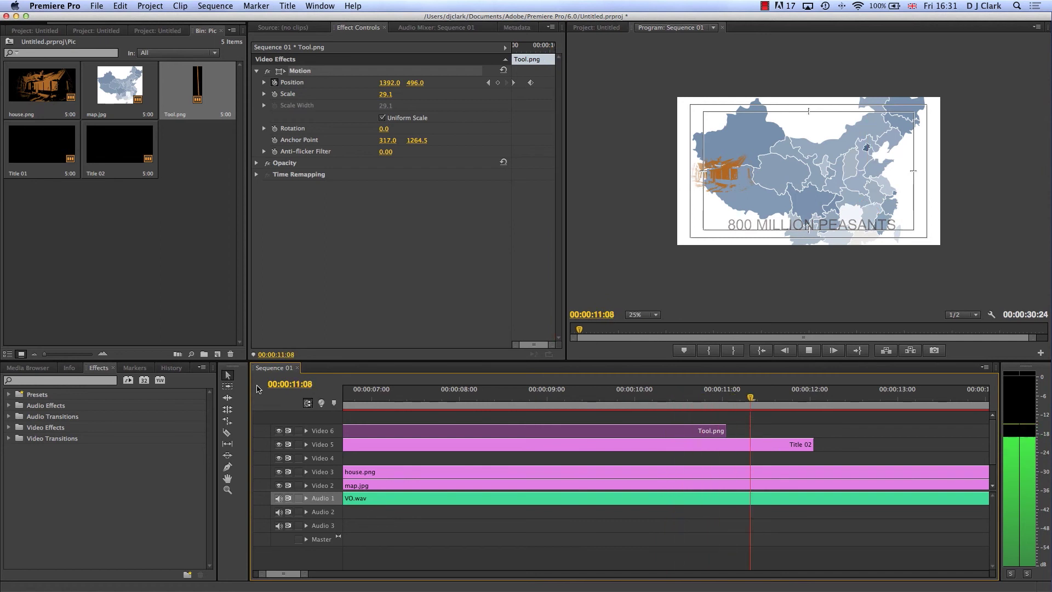
key(space)
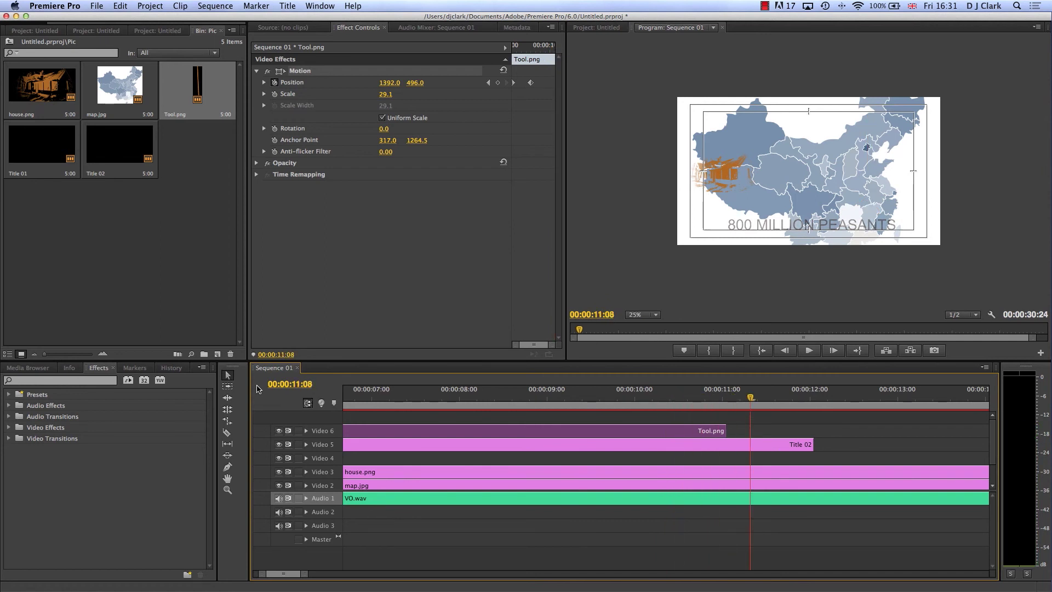